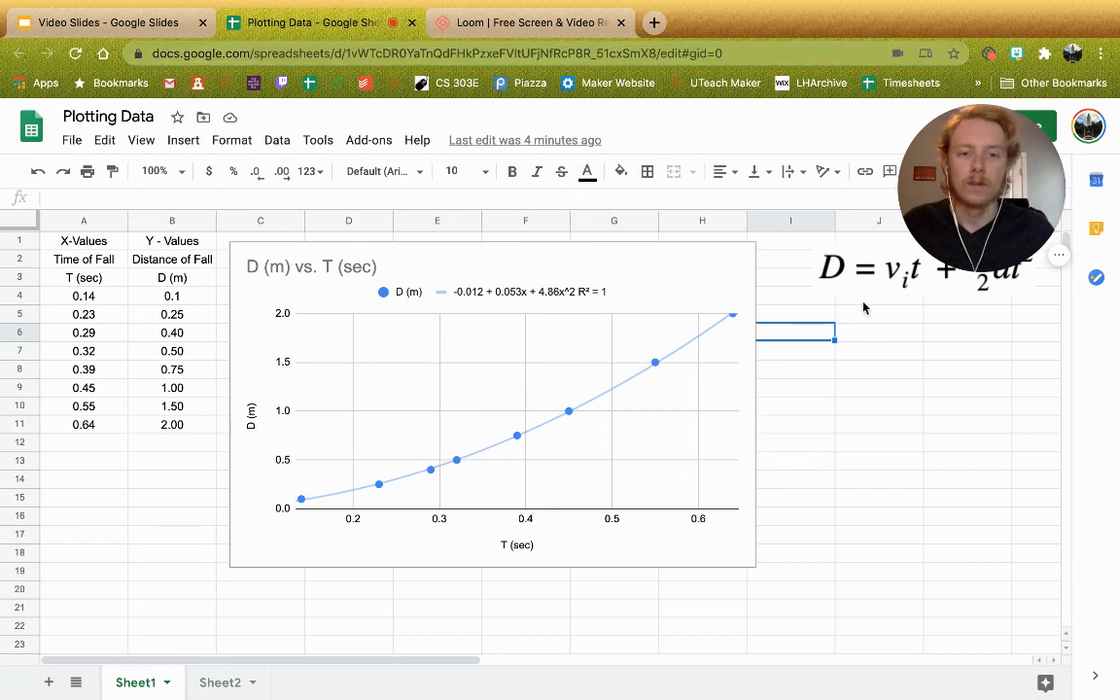
Step: Reposition the D = vᵢt + ½at² equation image beside the chart, at about rows 4 to 6 of columns I to K
left_click(864, 308)
left_click_drag(878, 274, 851, 320)
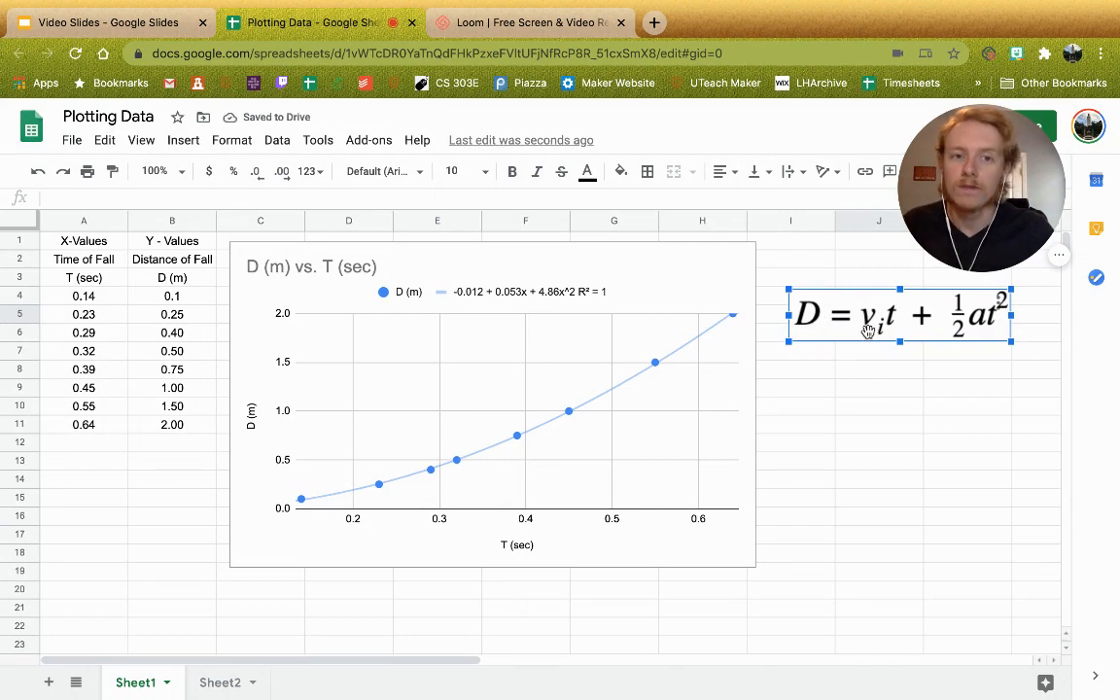
left_click(855, 373)
Step: Move the D = ½gt² equation image from below the chart to just beneath the D = vᵢt + ½at² equation
scroll(820, 389, "down", 4)
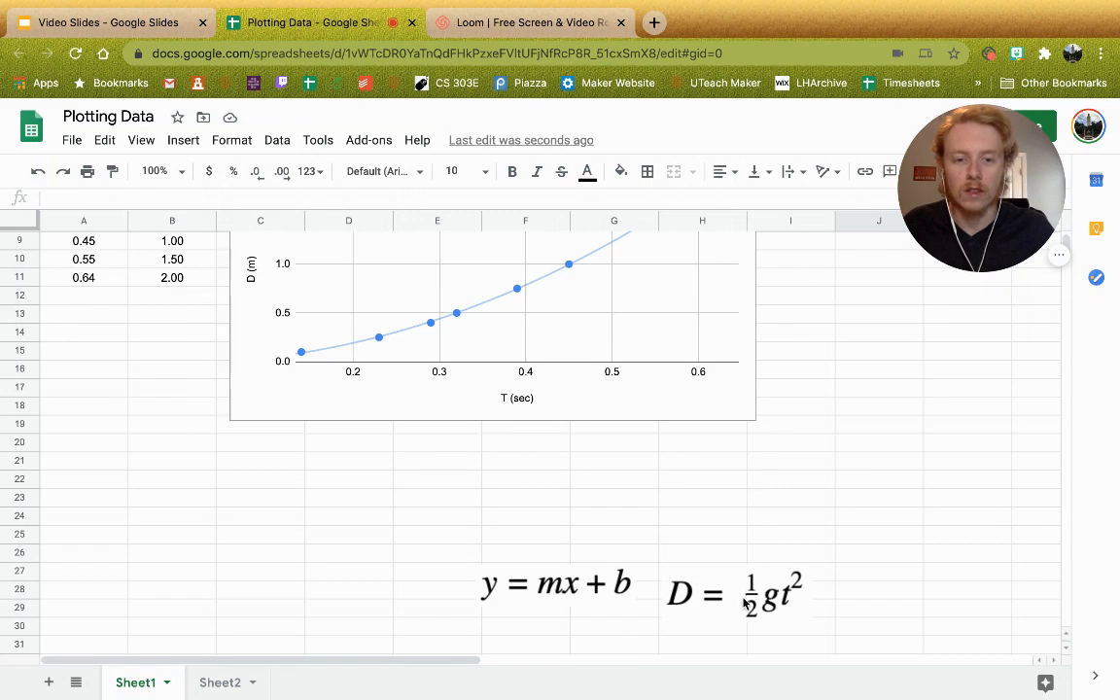
left_click_drag(747, 590, 848, 370)
scroll(820, 430, "up", 2)
scroll(816, 446, "up", 1)
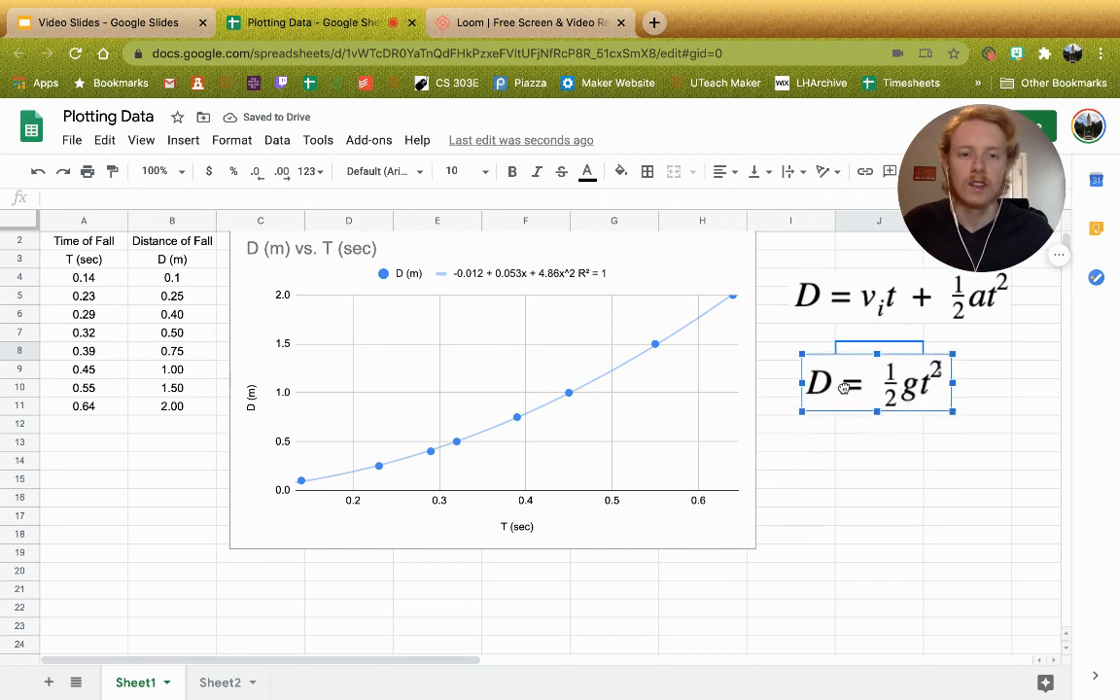
left_click(848, 478)
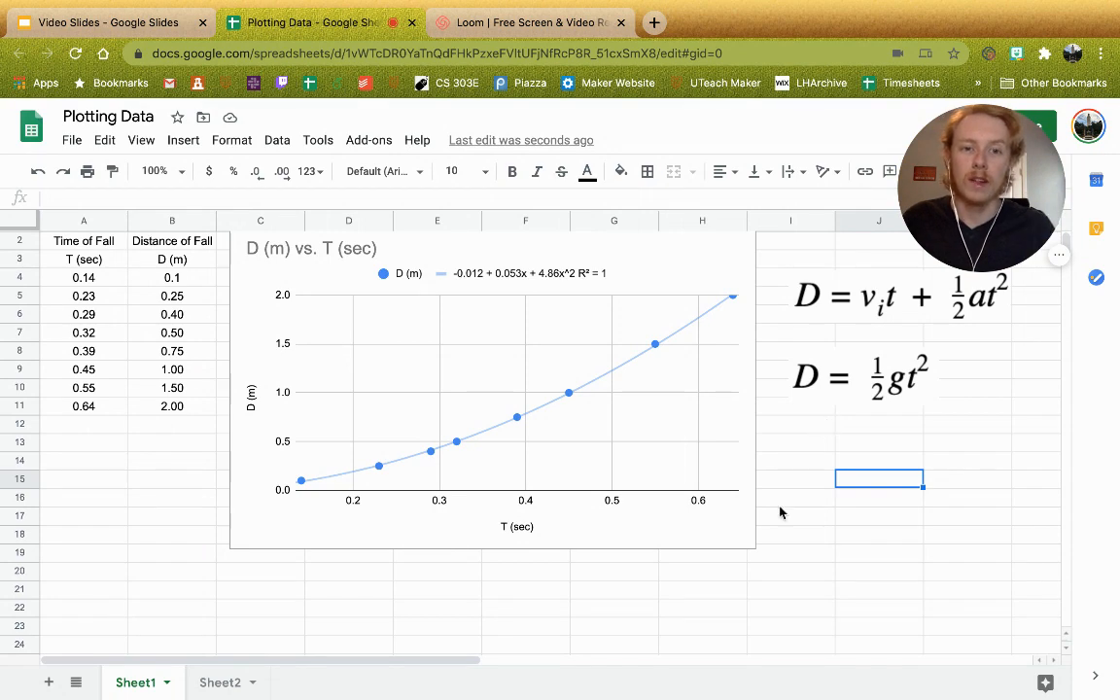
Step: Move the y = mx + b equation image up beneath D = ½gt² and align it with the other equations
scroll(768, 520, "down", 3)
left_click(545, 598)
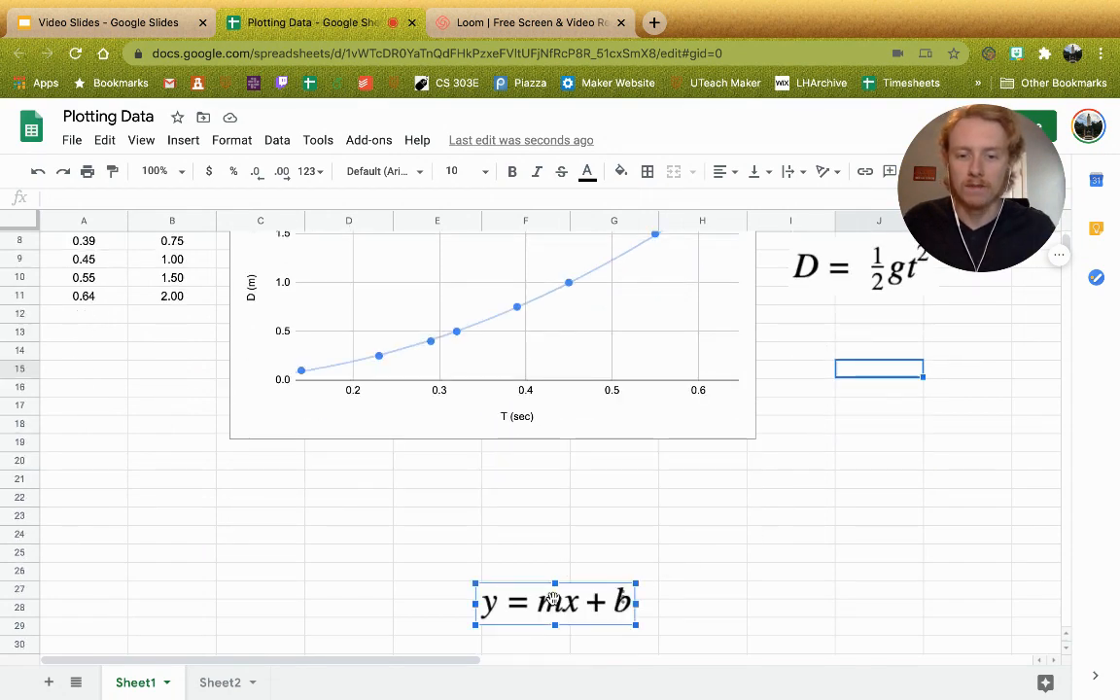
left_click_drag(545, 599, 875, 321)
scroll(796, 472, "up", 2)
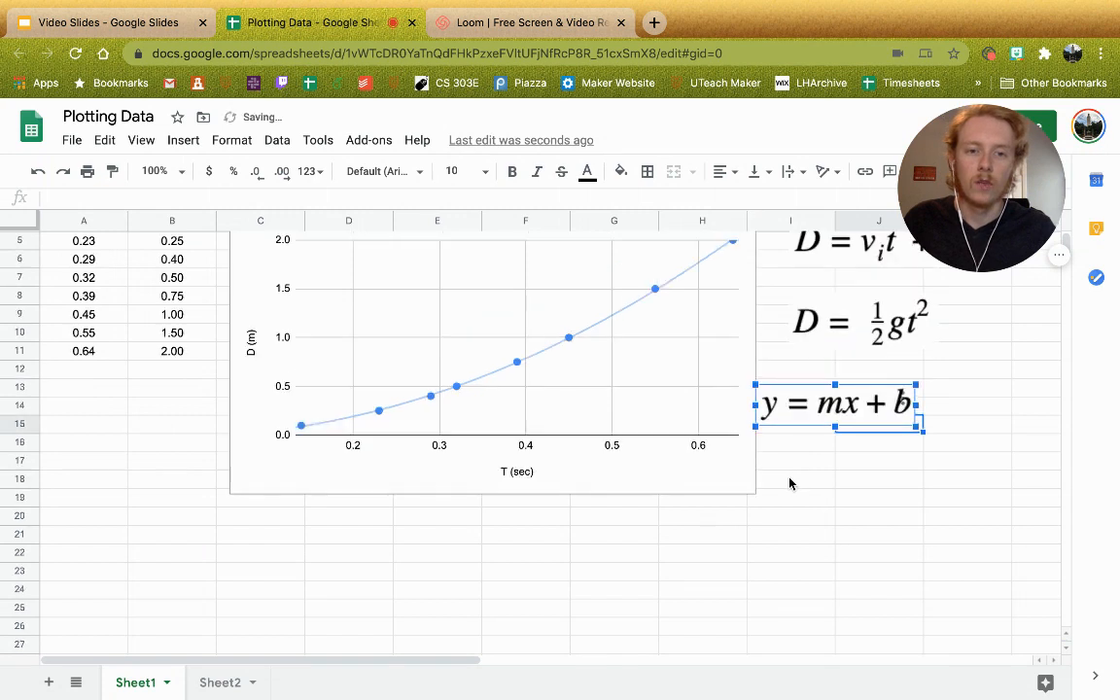
scroll(800, 510, "up", 1)
left_click_drag(811, 449, 854, 434)
left_click(832, 509)
left_click(860, 422)
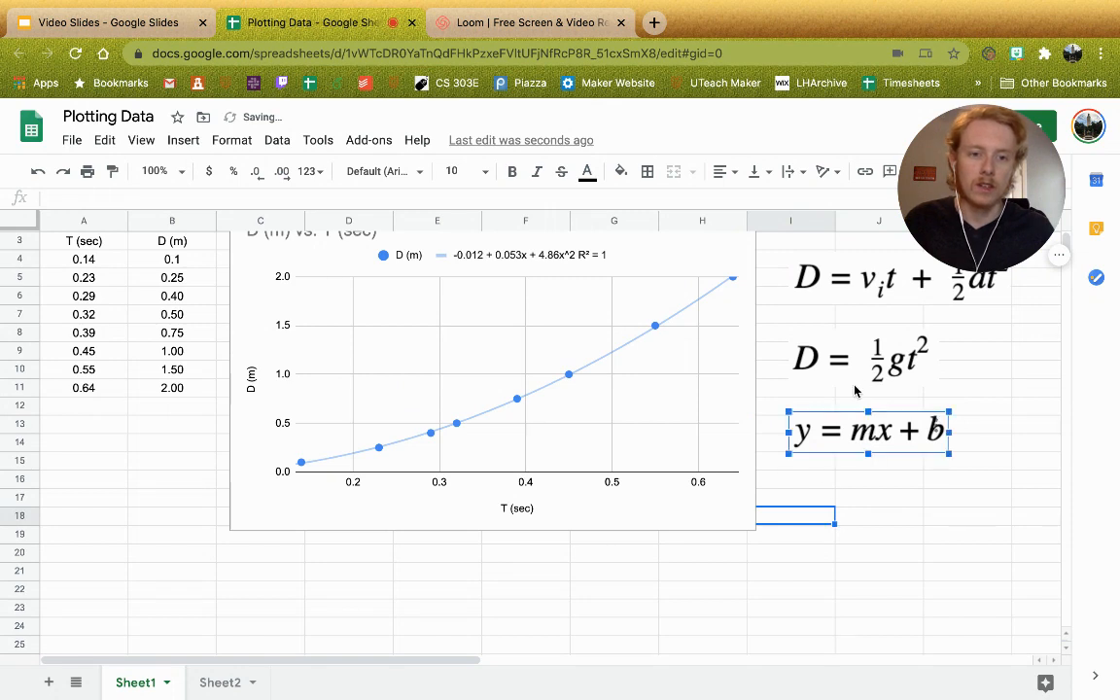
left_click(820, 501)
type("D =")
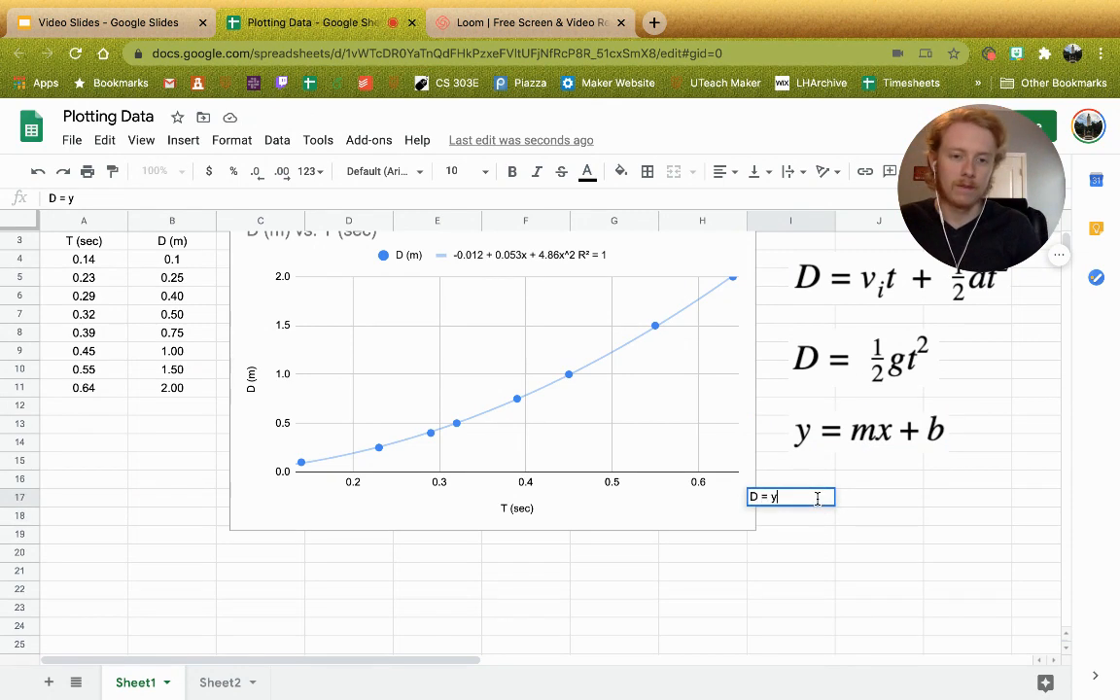
type(" y")
key("Return")
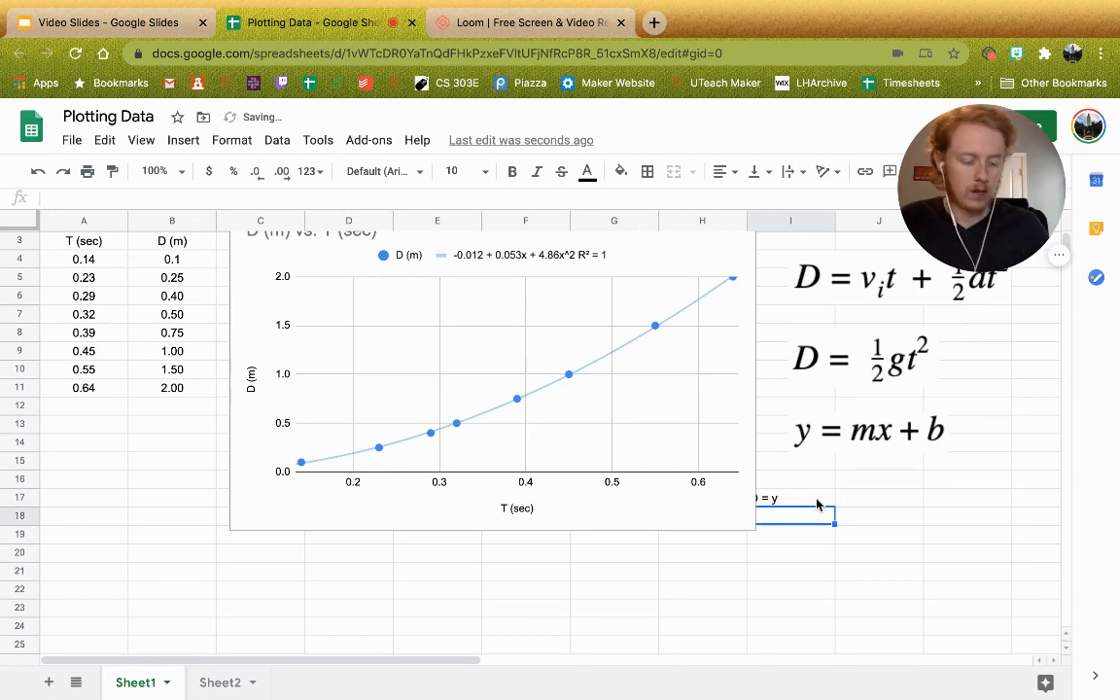
left_click(816, 501)
key("Delete")
Step: List the variable matches "D = y", "1/2 g = m", "t^2 = x" and "0 = b" in cells J17 to J20
left_click(843, 496)
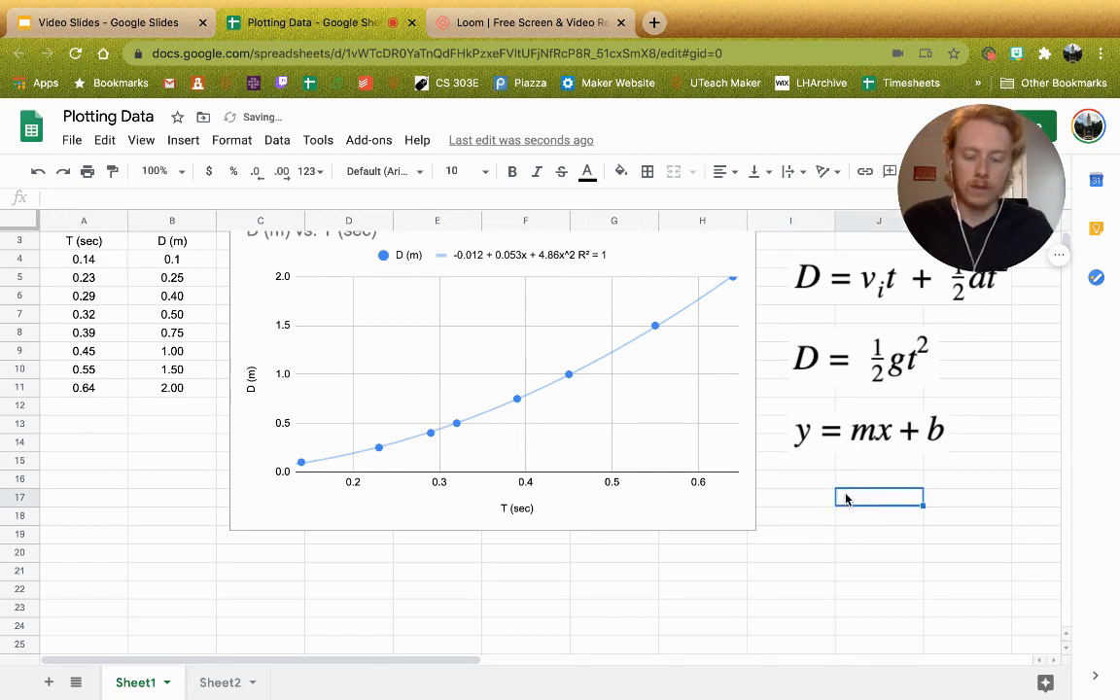
type("D =")
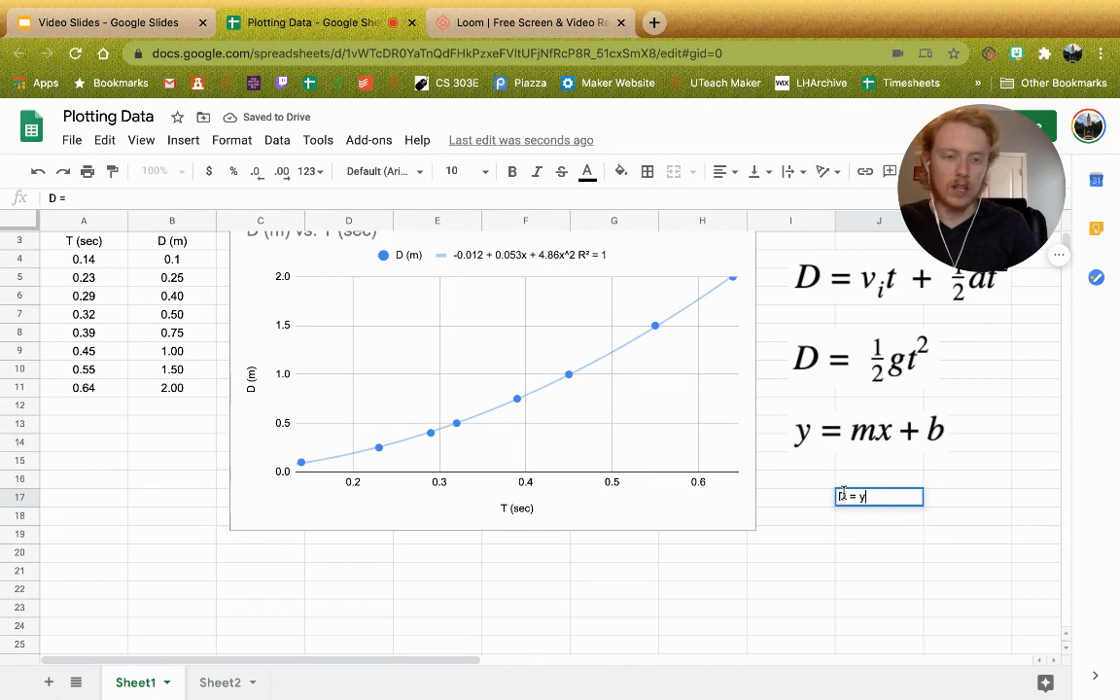
type(" y")
key("Return")
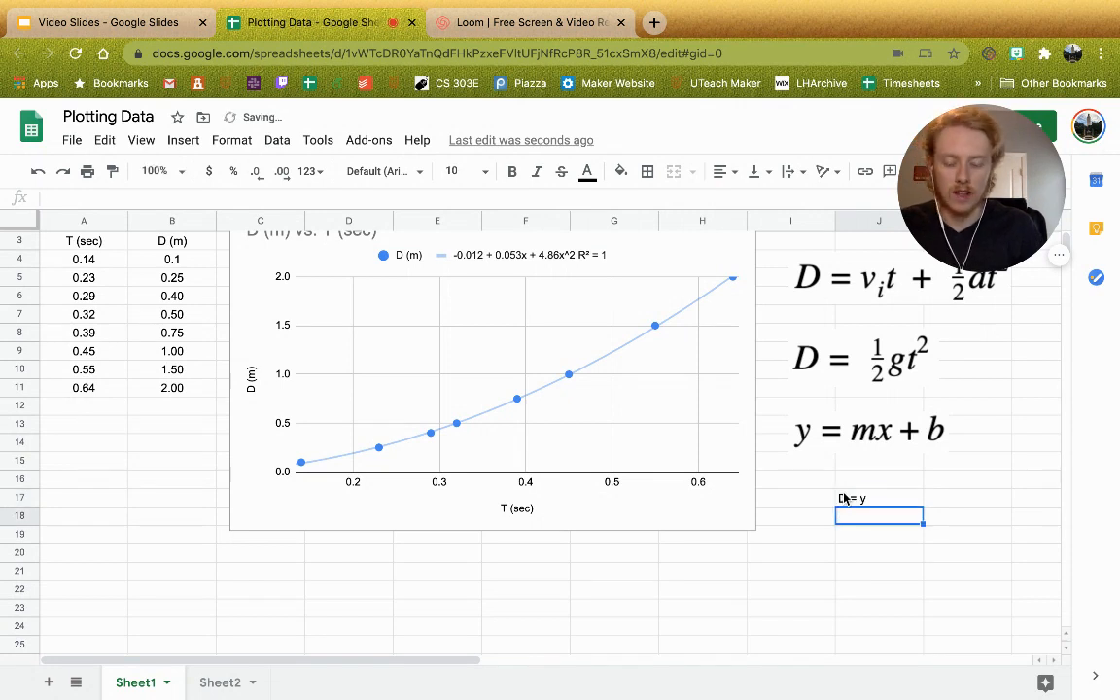
type("1/2")
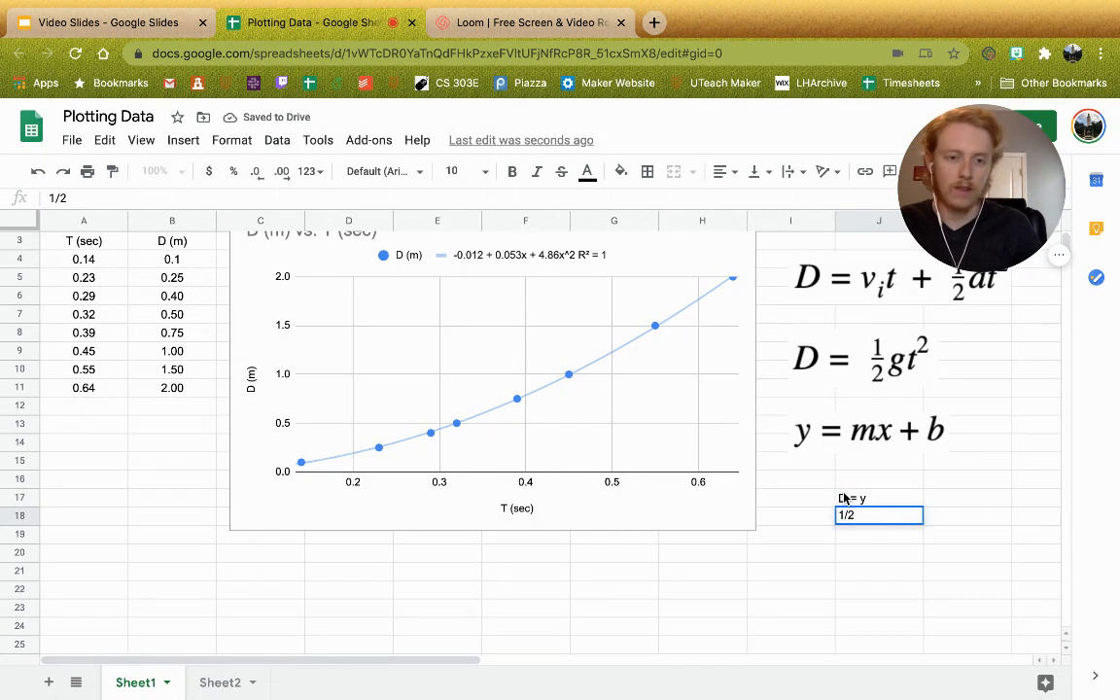
type(" g = ")
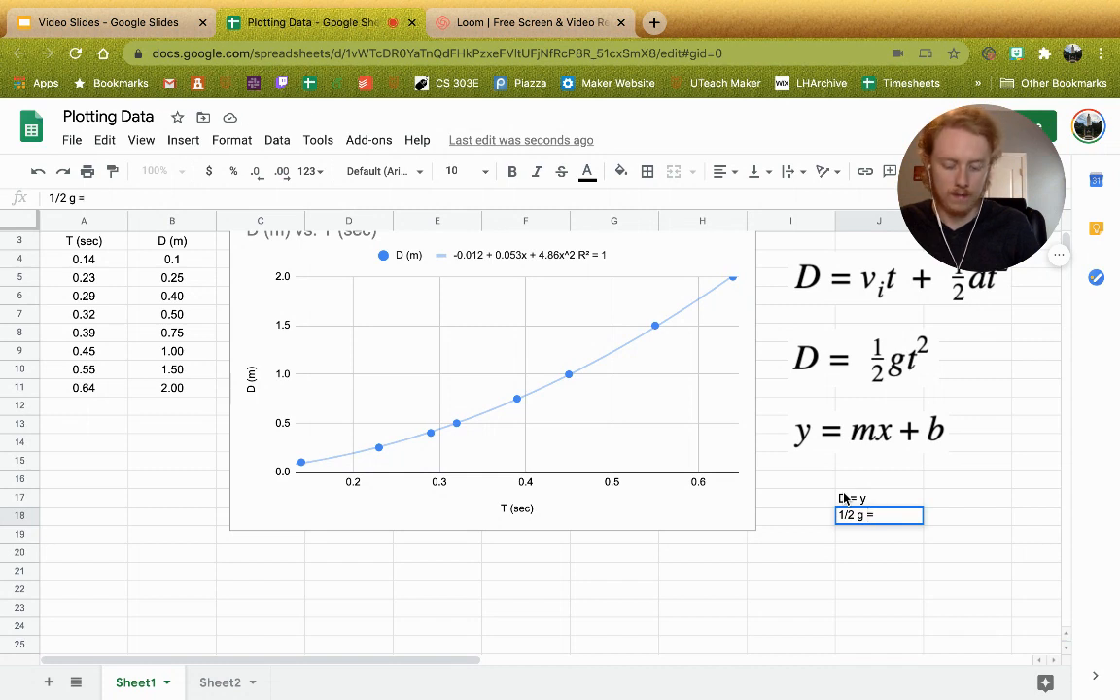
type("m")
key("Return")
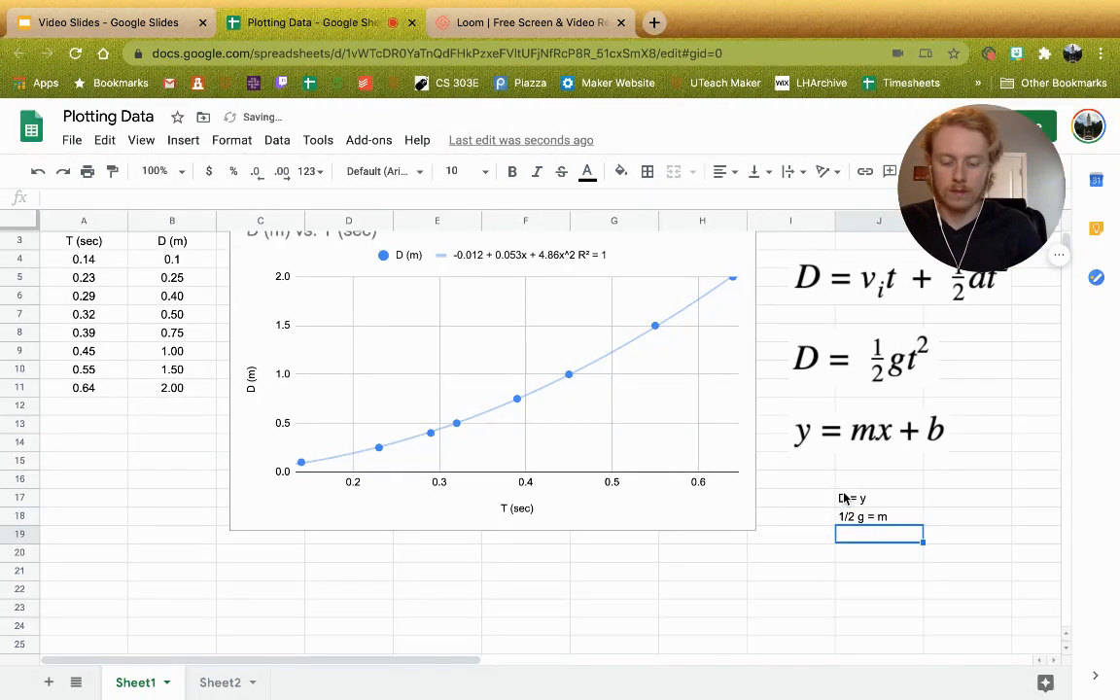
type("t^2 = x")
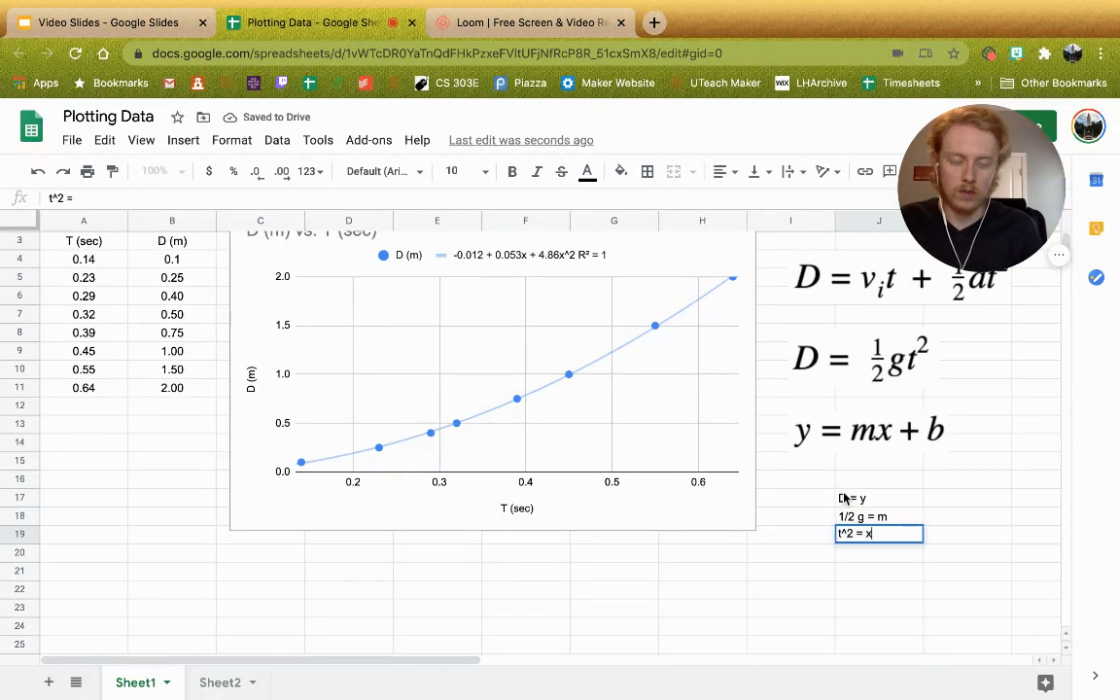
key("Return")
type("0 = b")
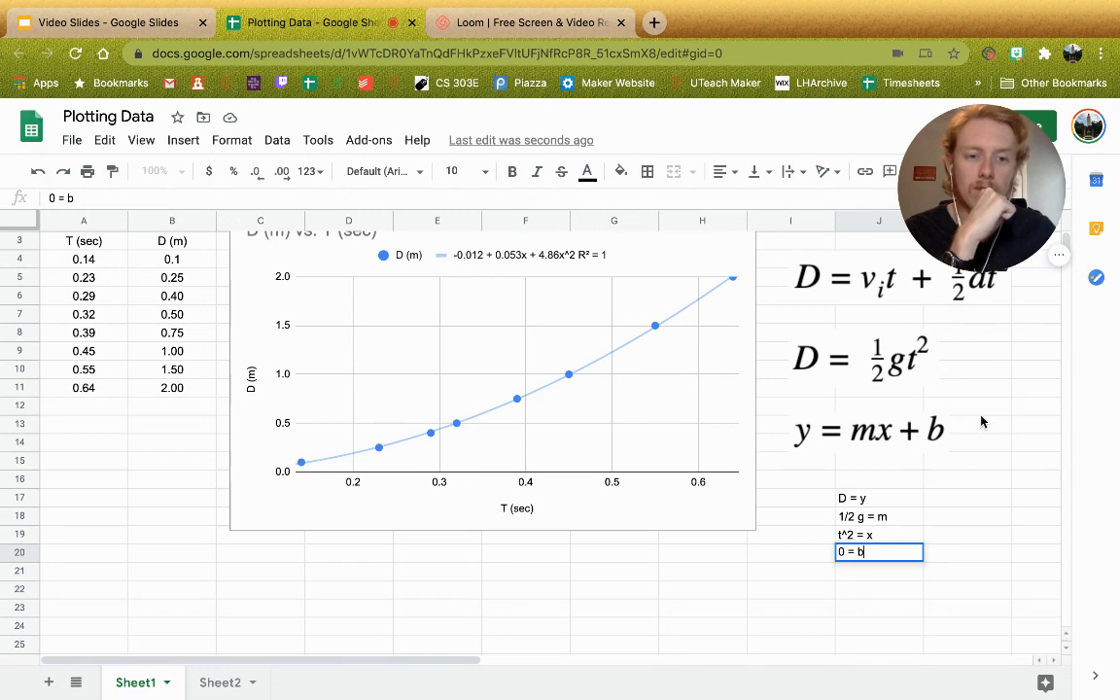
left_click(845, 476)
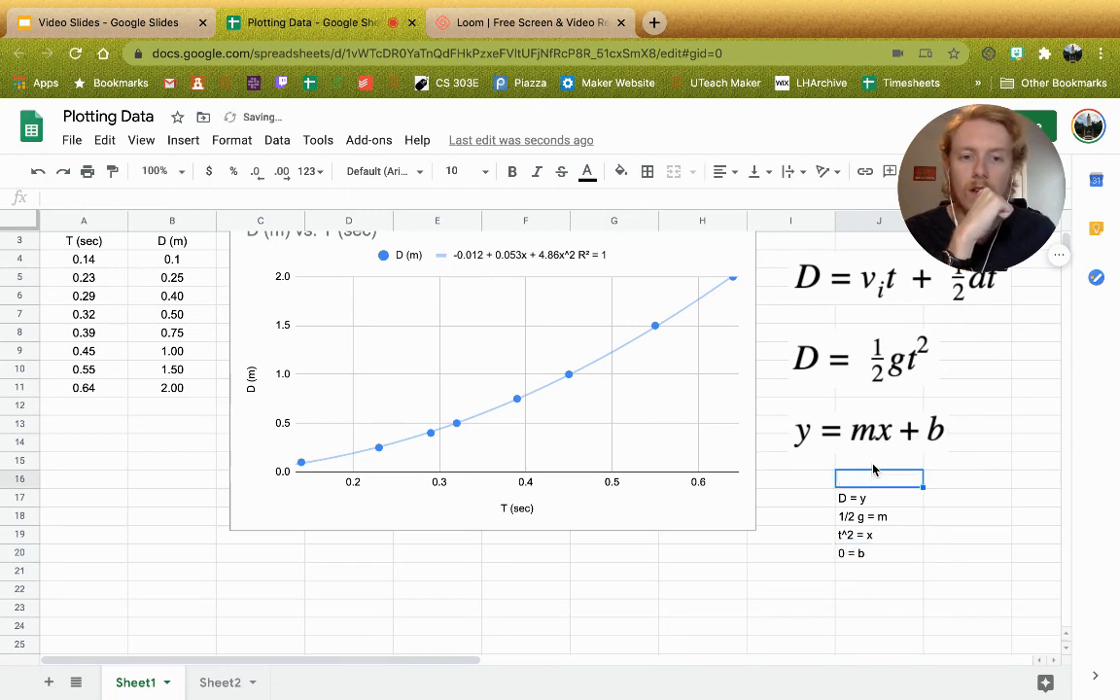
Step: Shift the chart right to free columns C and D, and copy the distance data in B1:B11 to D1:D11
scroll(872, 470, "up", 1)
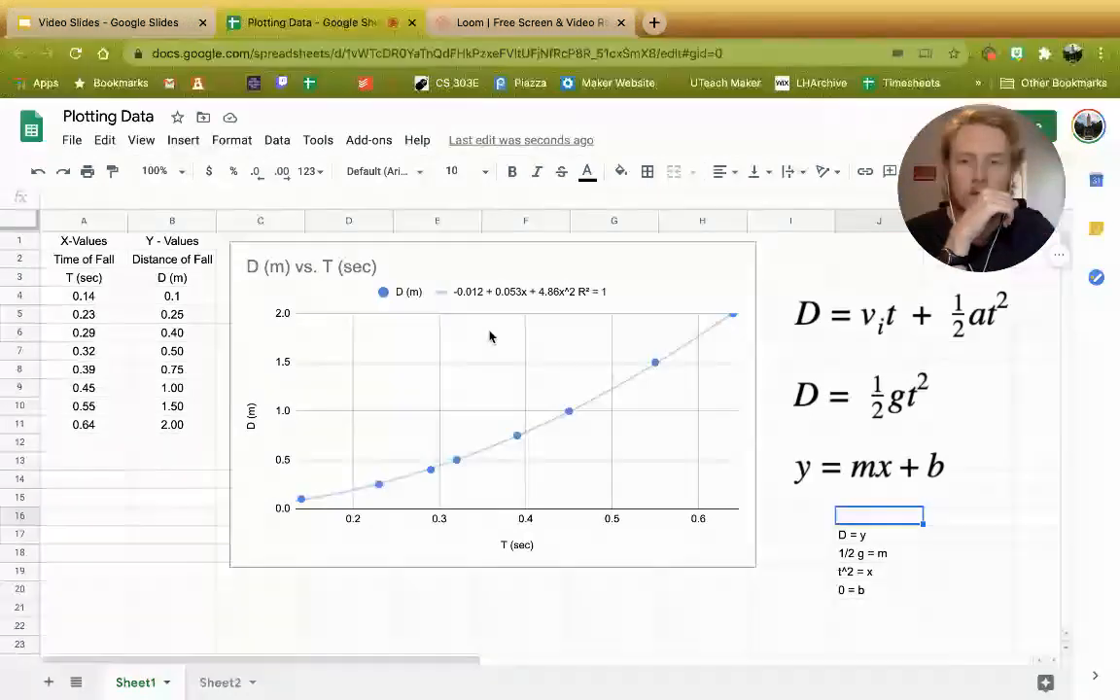
left_click_drag(450, 268, 623, 254)
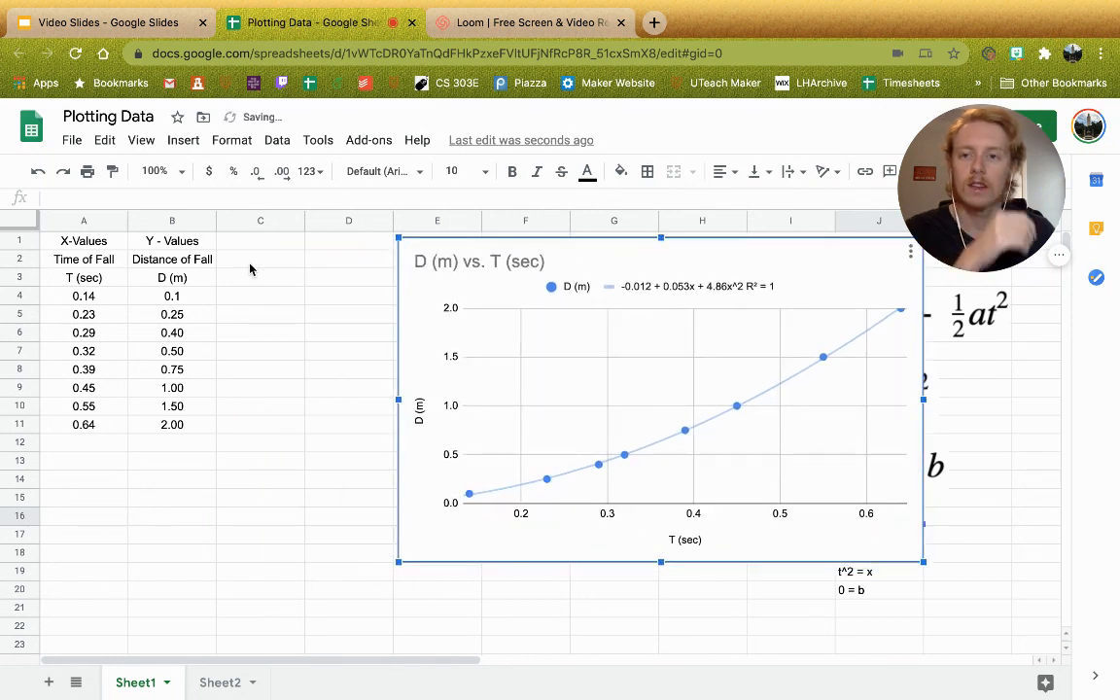
left_click_drag(180, 241, 190, 427)
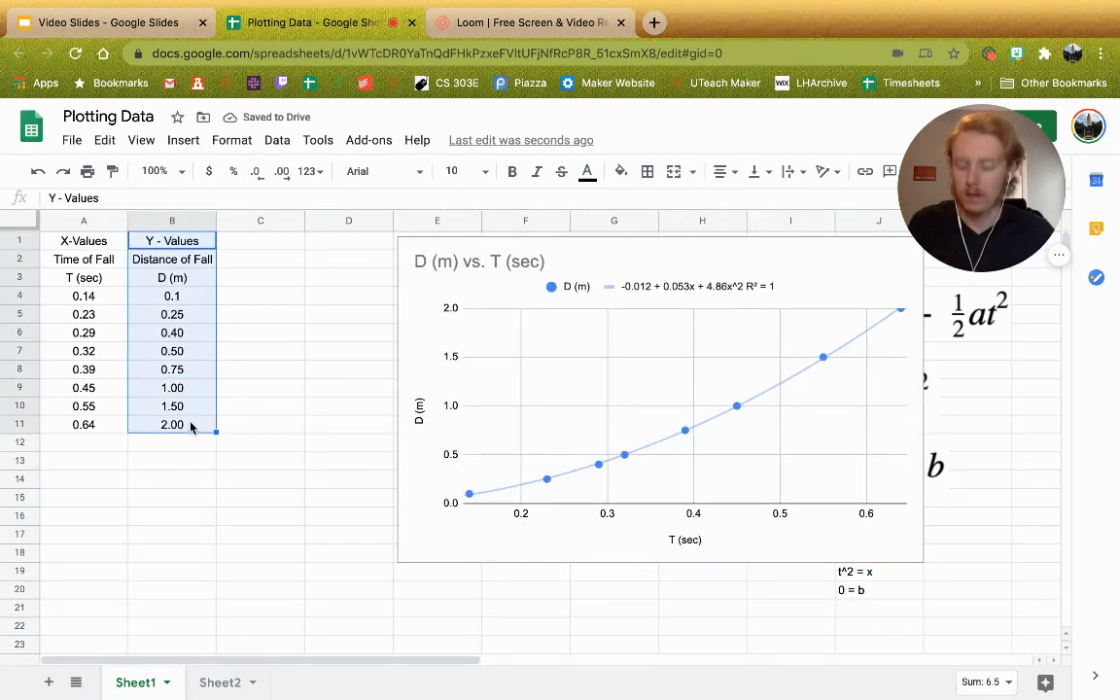
key("ctrl+c")
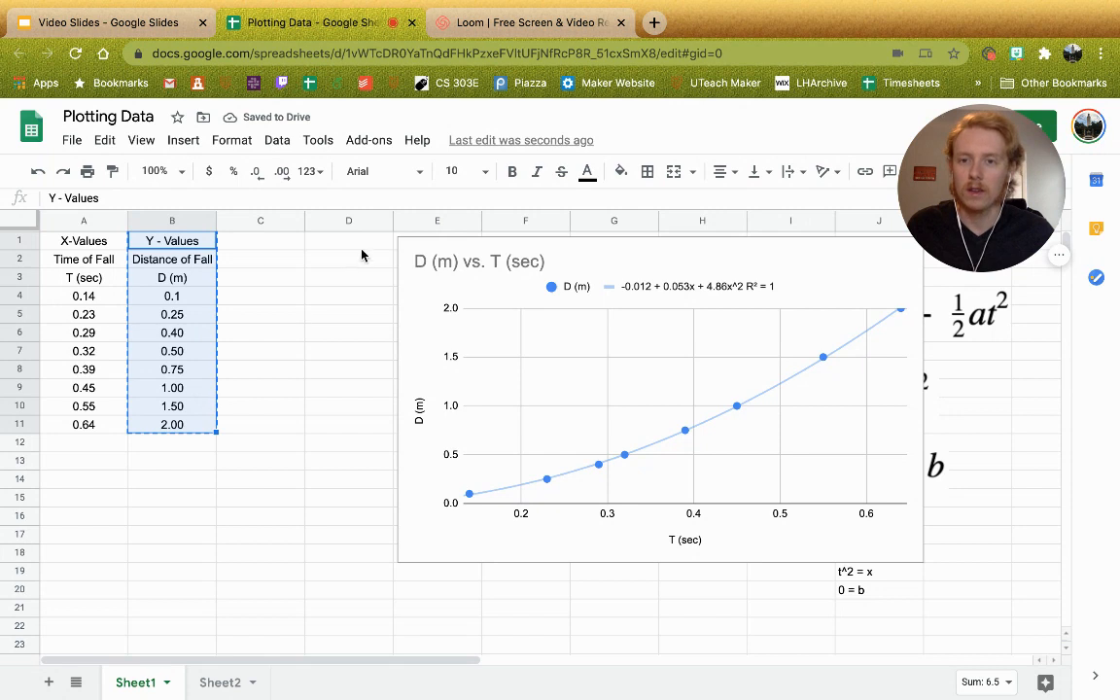
left_click(362, 248)
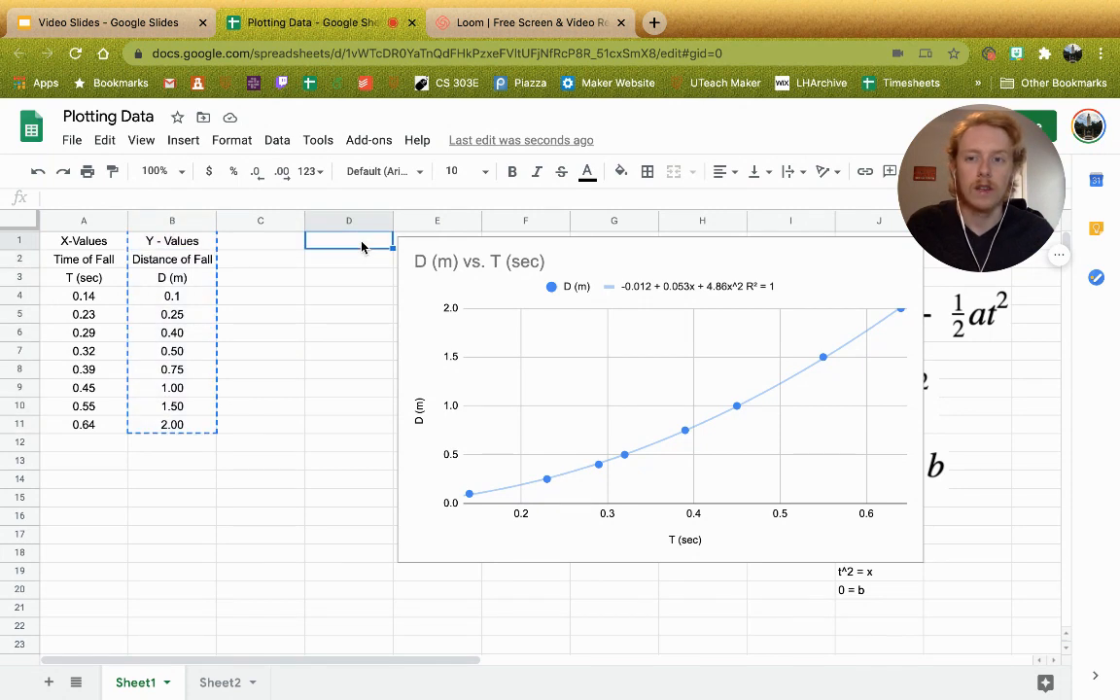
key("ctrl+v")
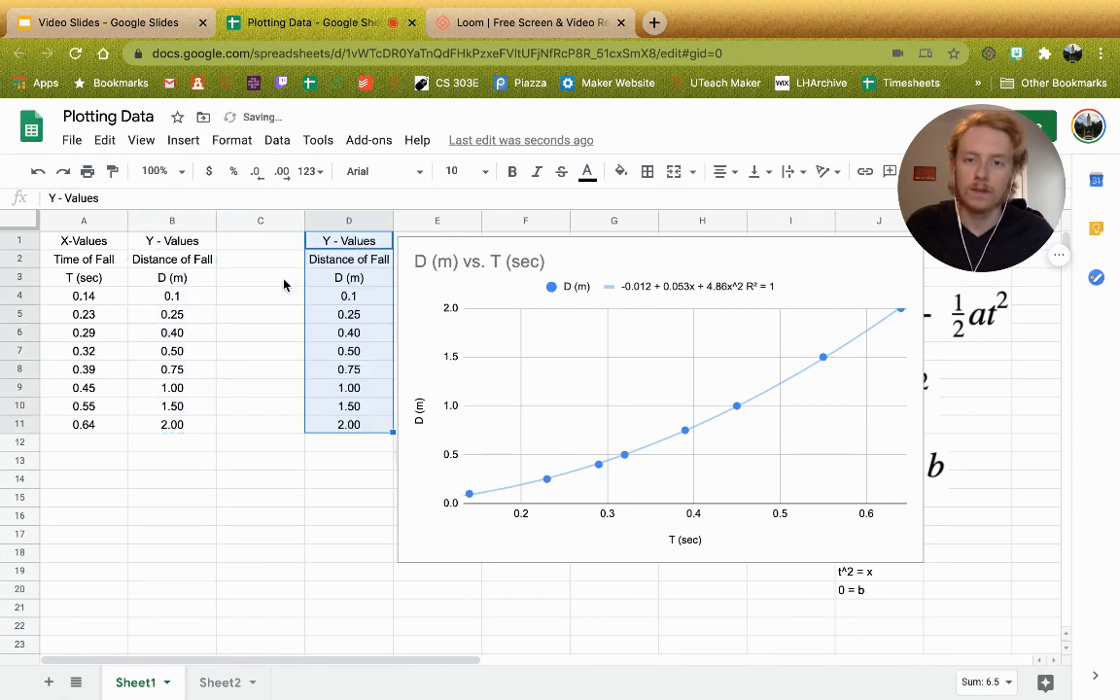
Step: Copy the headers in A1:A2 to C1:C2 and clear the "Time of Fall" label from C2
left_click(284, 284)
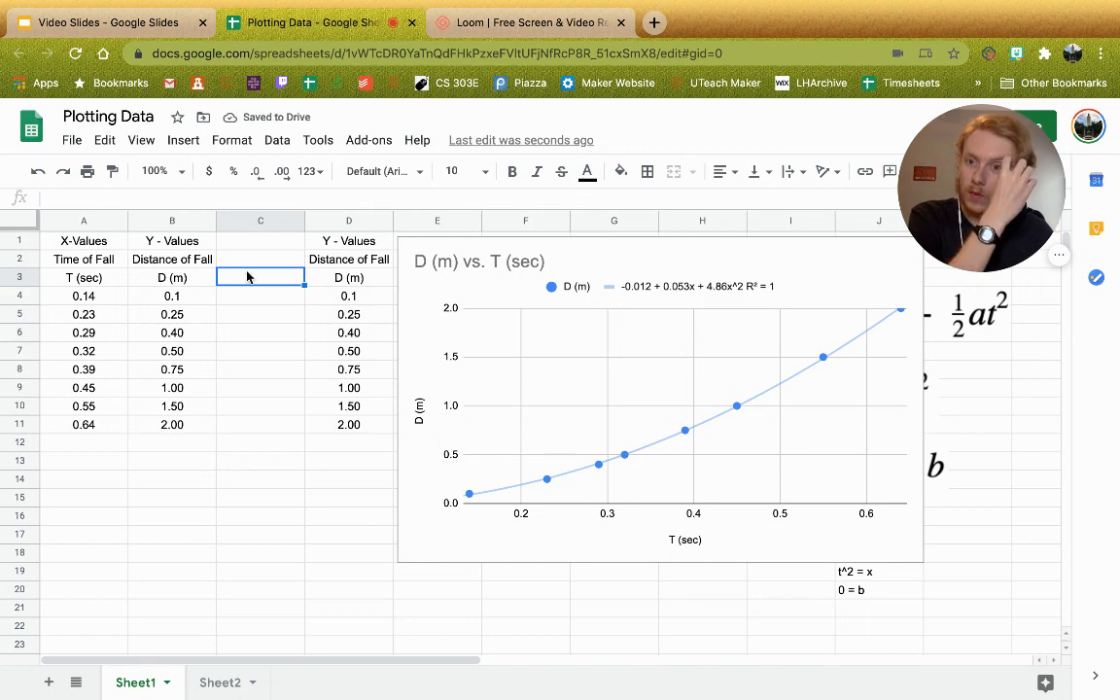
left_click_drag(100, 242, 106, 265)
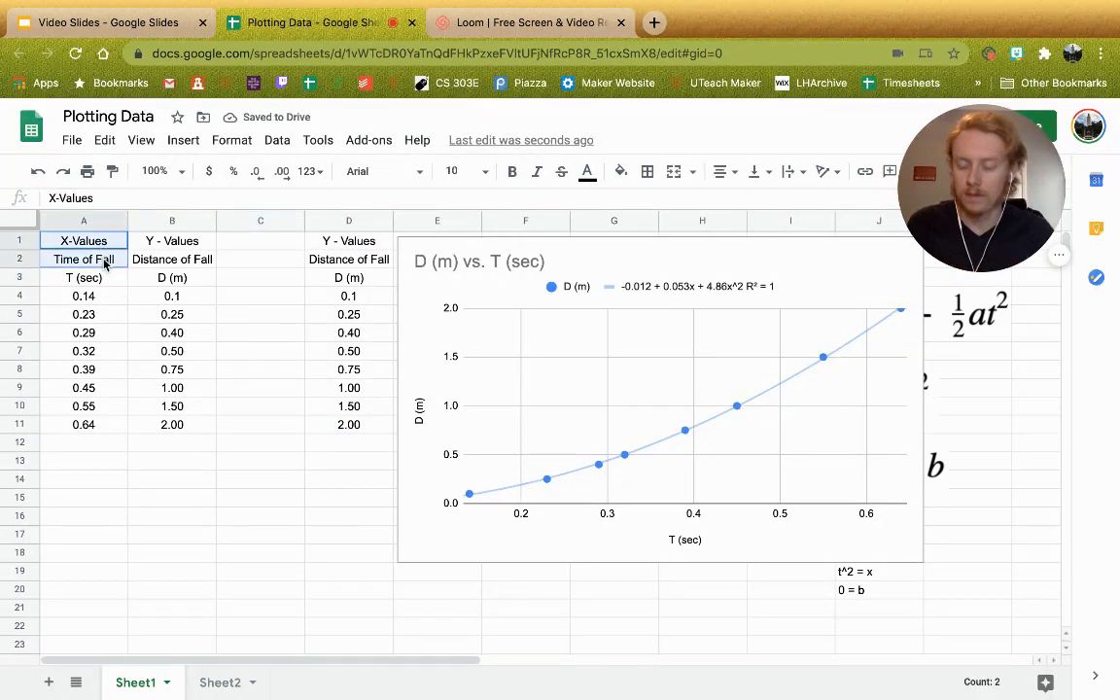
key("ctrl+c")
left_click(263, 247)
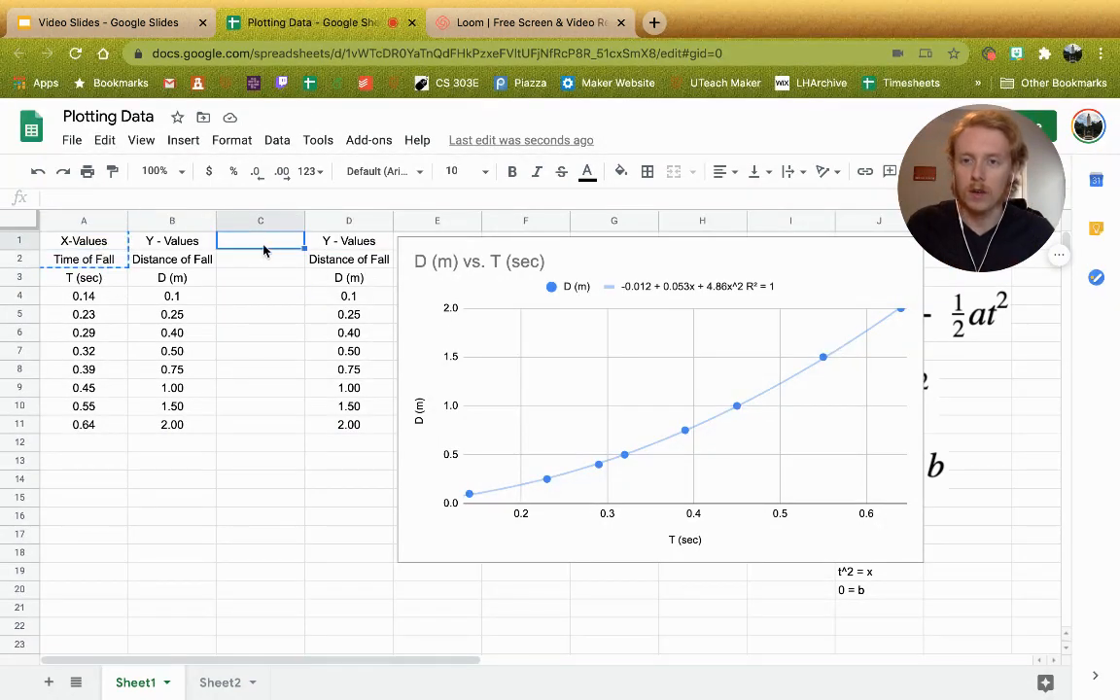
key("ctrl+v")
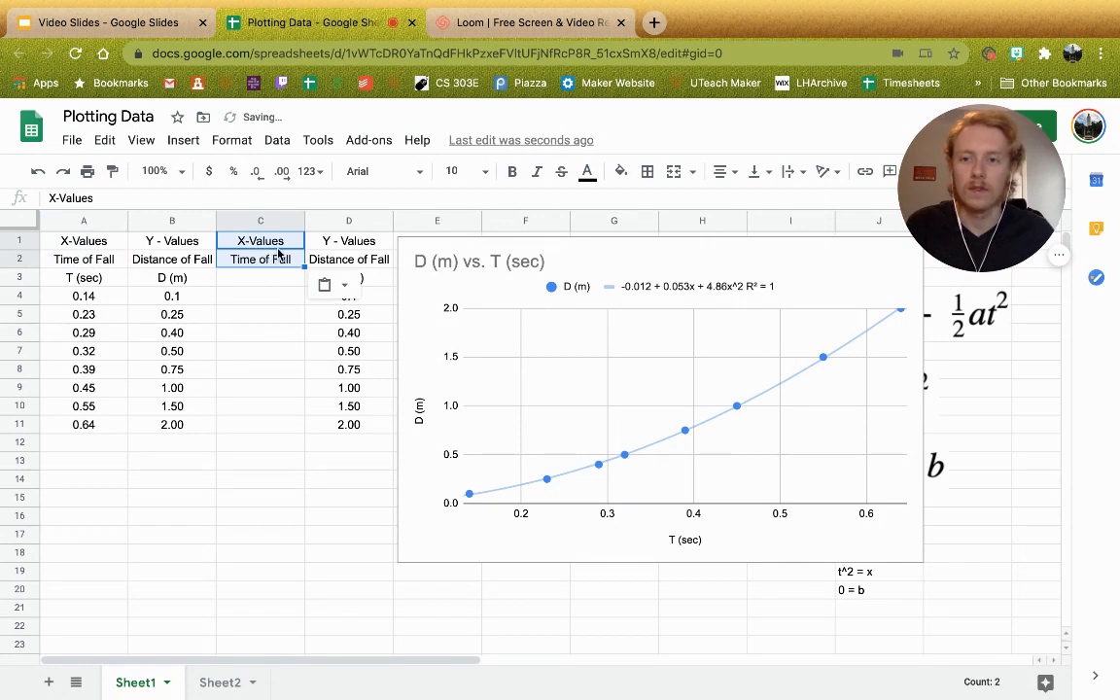
left_click(285, 261)
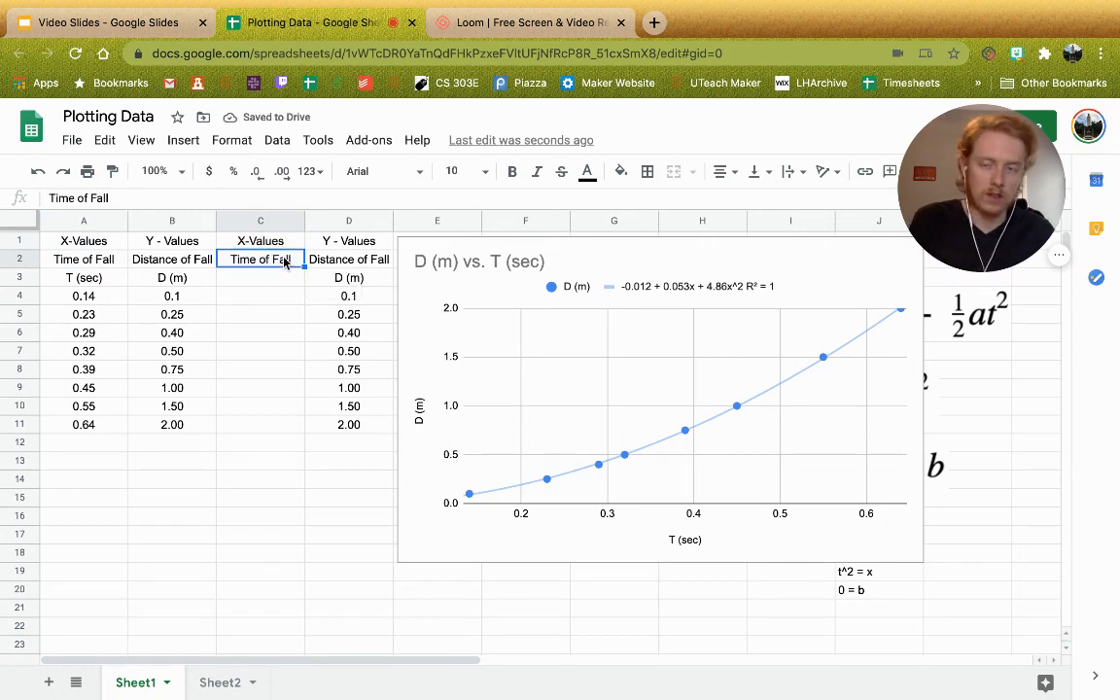
key("Delete")
Step: Enter the column heading "T^2 (sec^2)" in cell C3
left_click(264, 279)
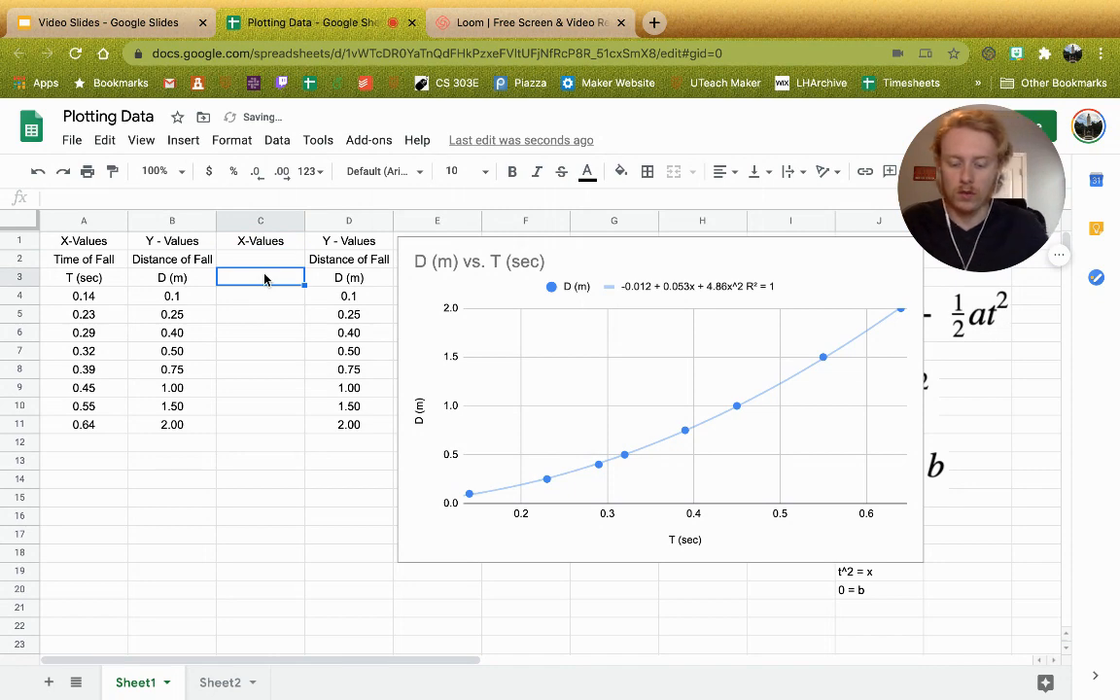
type("T^2 (se")
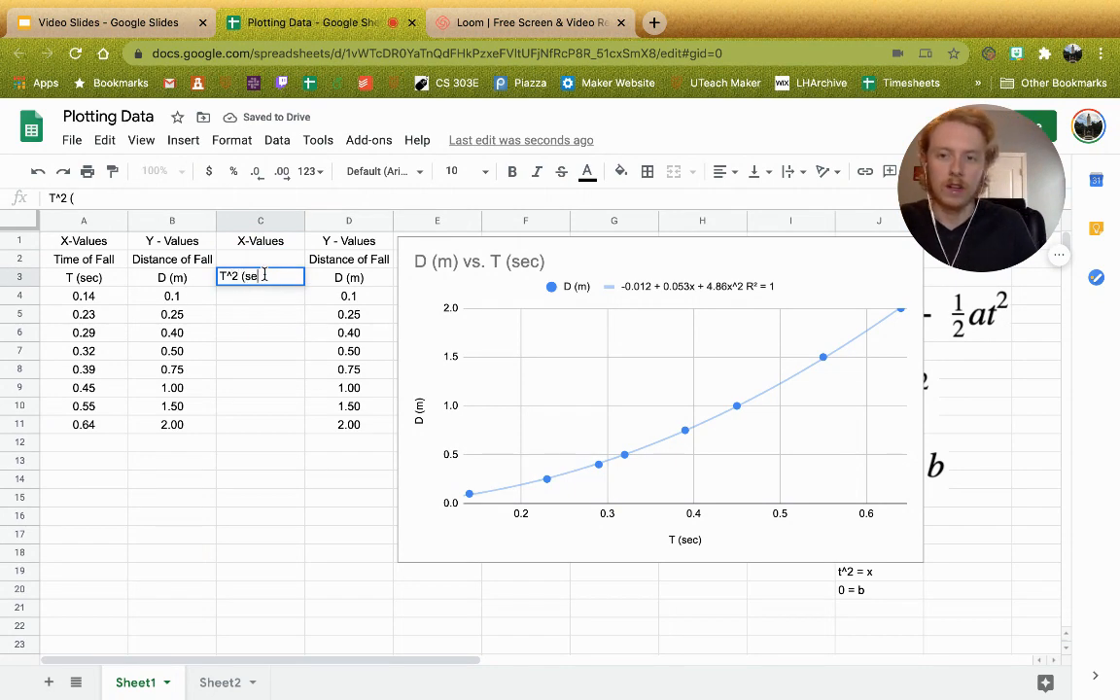
type("c^2)")
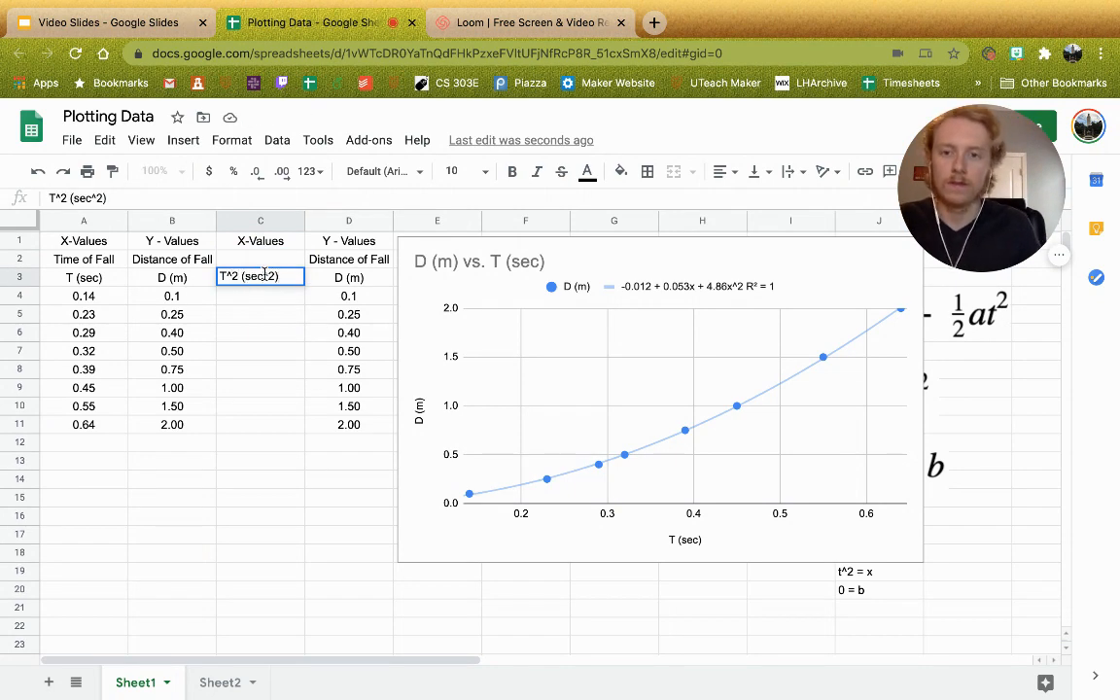
key("Return")
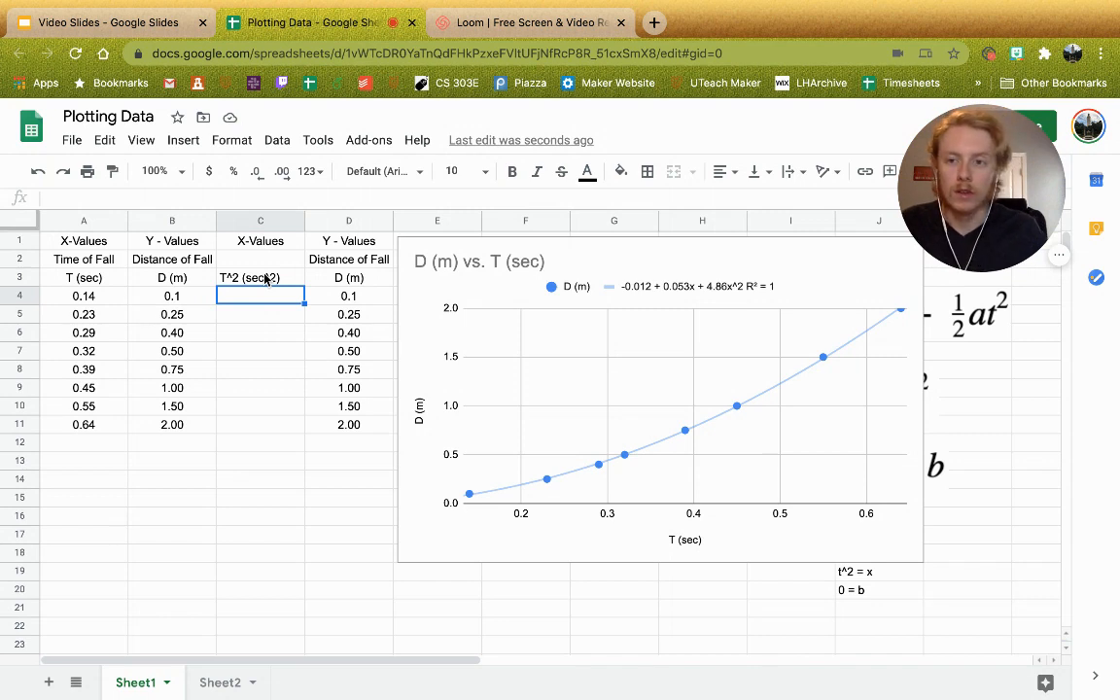
Step: Write the formula =A4 ^ 2 in cell C4 to square the first time value
type("=")
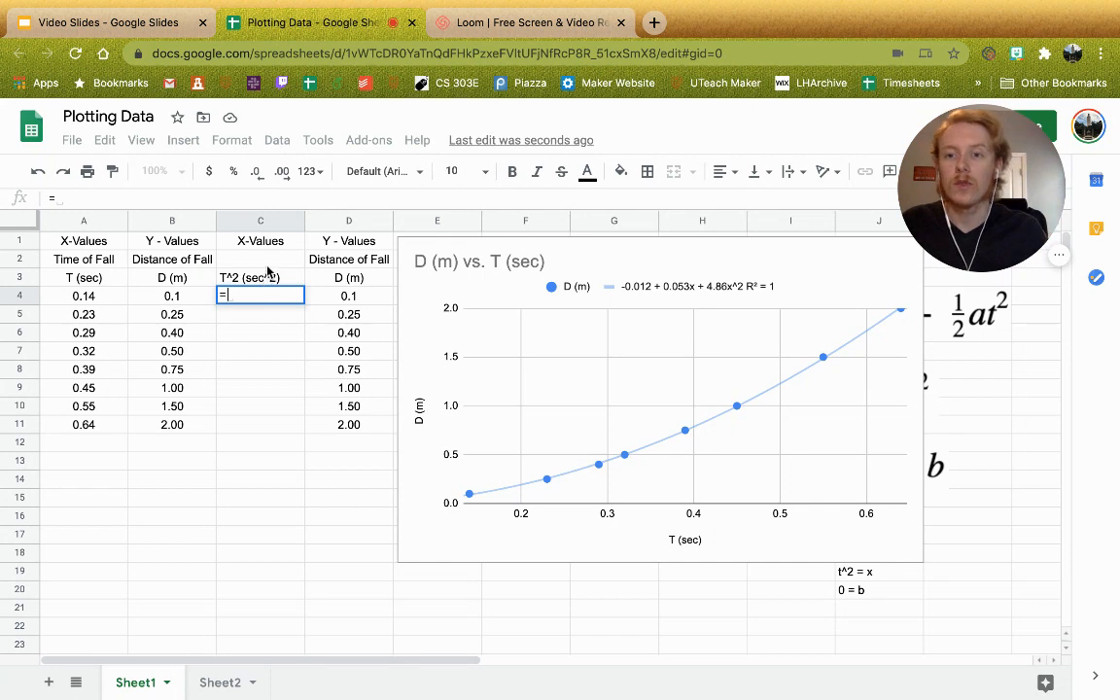
left_click(97, 299)
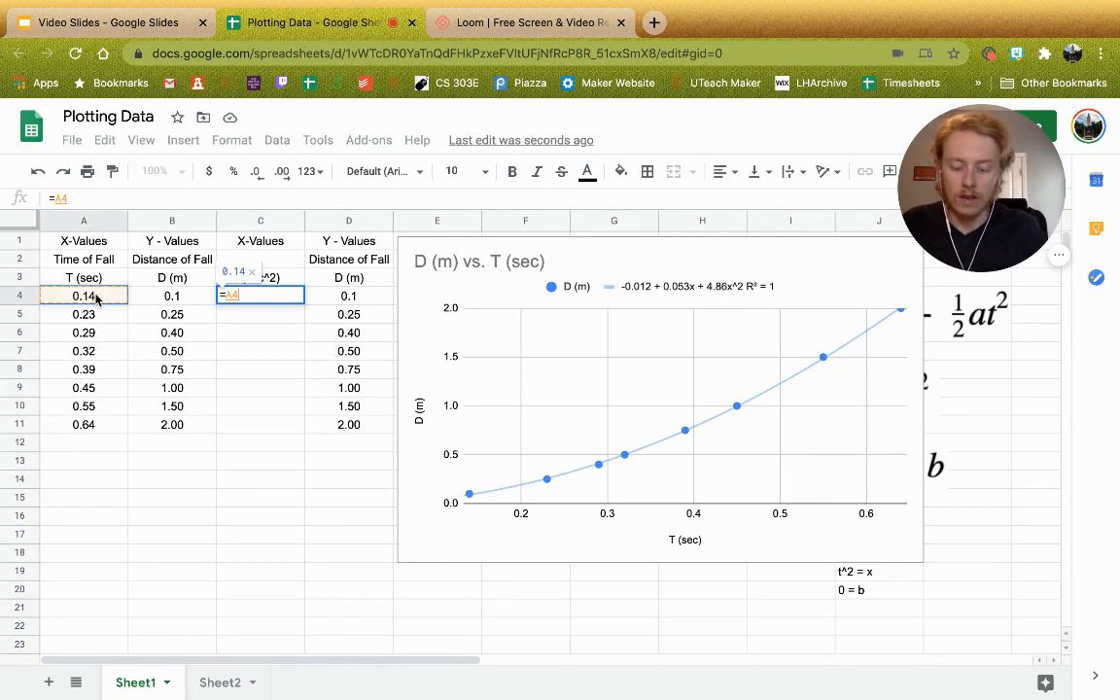
type("^ ")
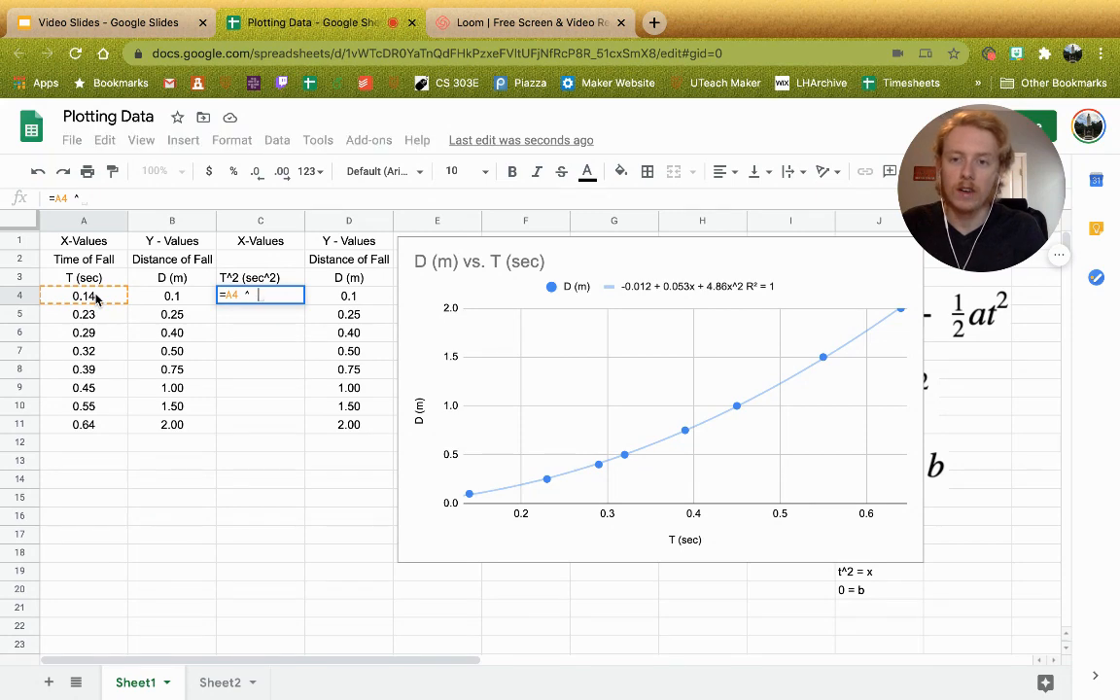
type("2")
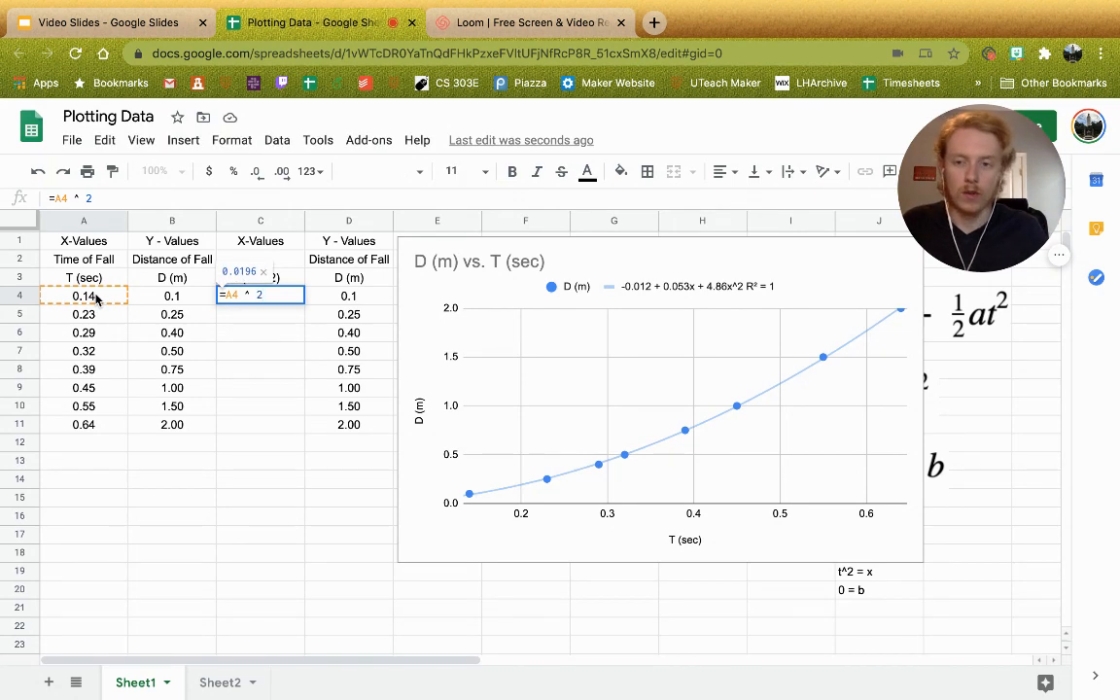
Step: Try the multiplication form =A4 * A4 as the formula in cell C4
key("BackSpace")
key("BackSpace")
key("BackSpace")
type("* ")
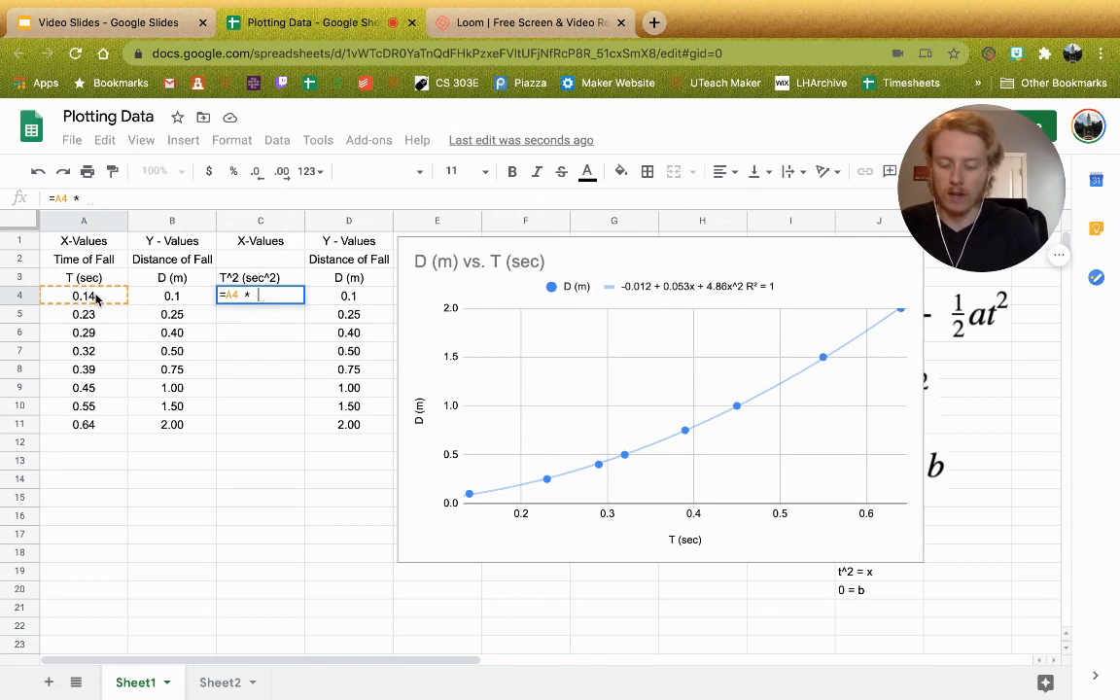
type("A4")
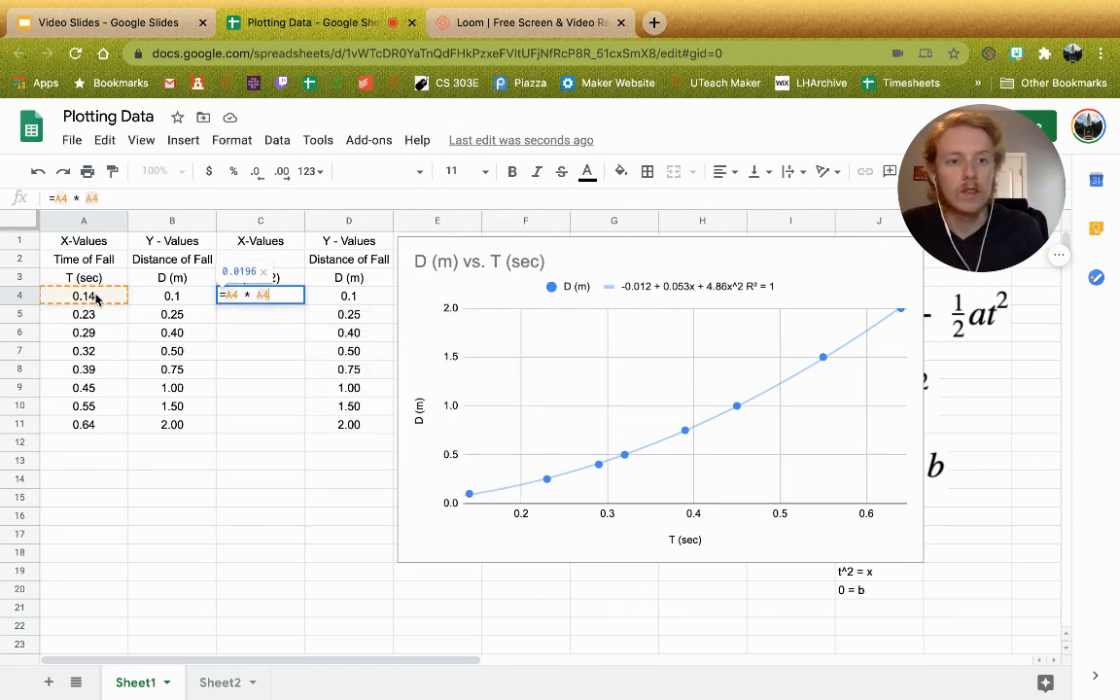
Step: Return the C4 formula to the exponent form =A4 ^ 2 and commit it
key("BackSpace")
key("BackSpace")
key("BackSpace")
key("BackSpace")
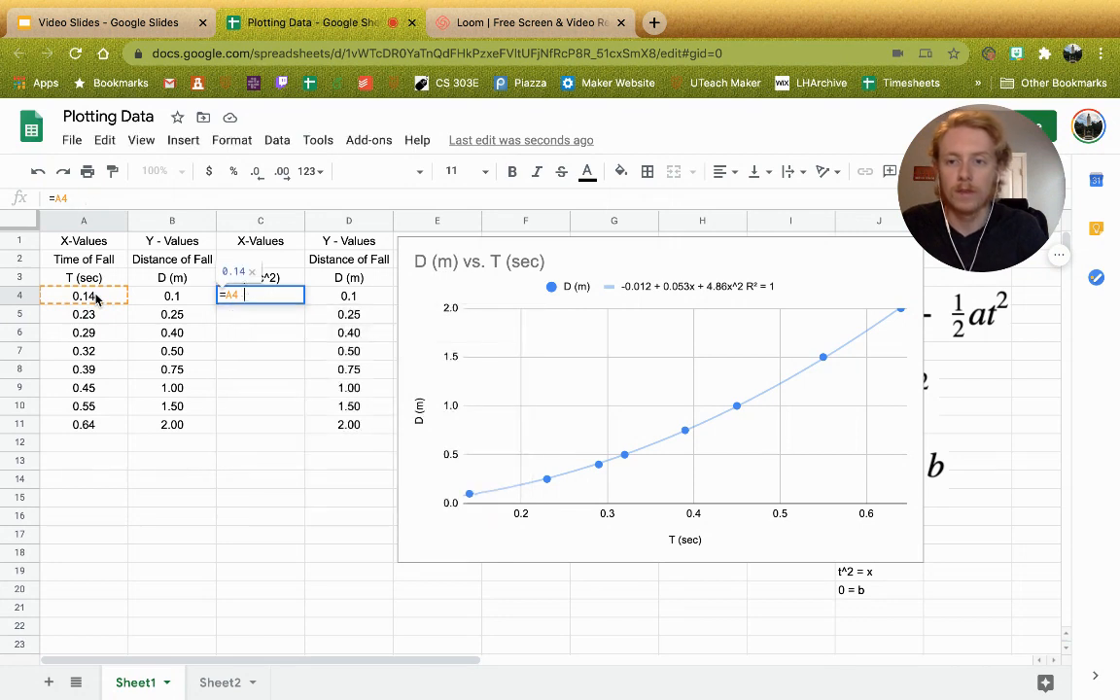
type("^ 2")
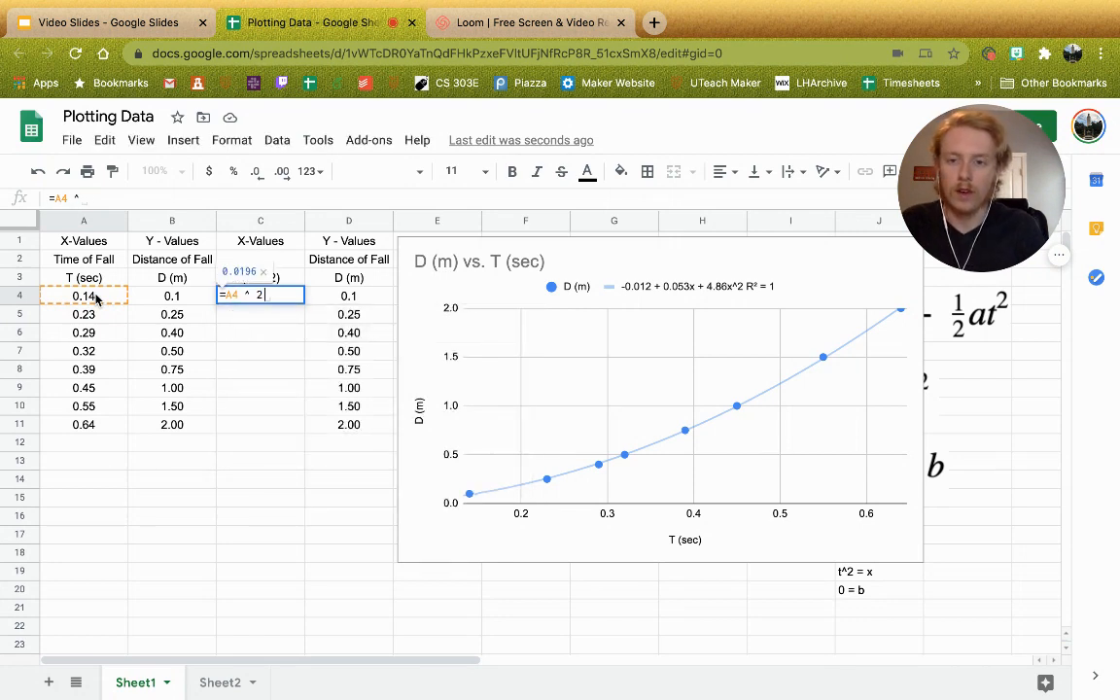
key("Return")
key("Up")
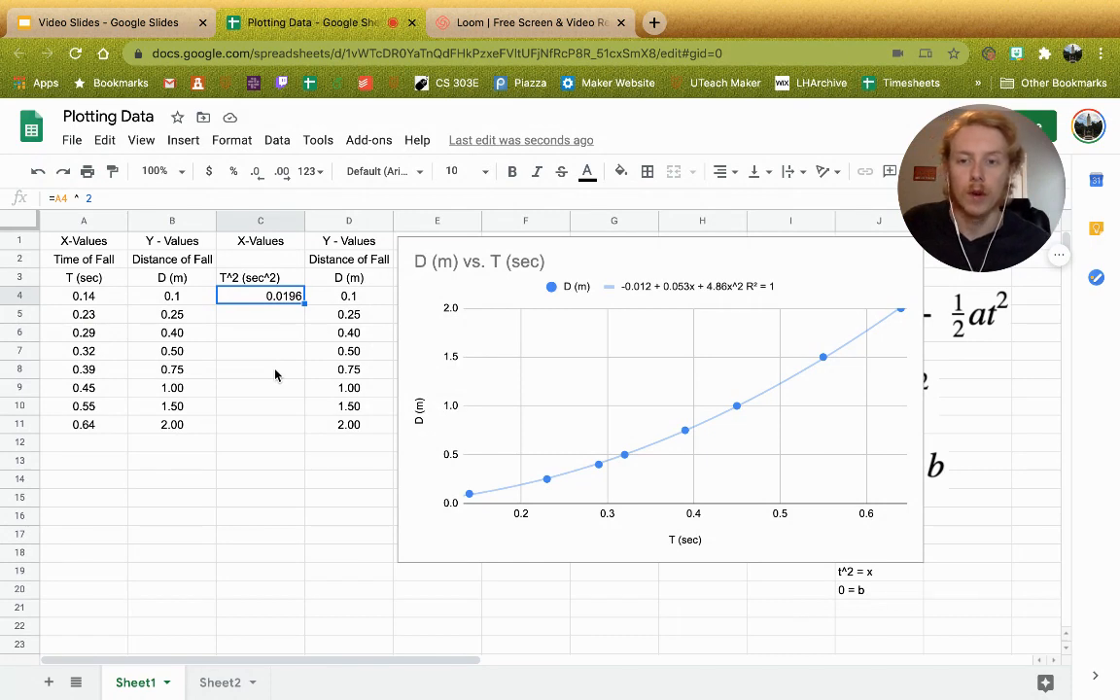
Step: Enter the individual squaring formulas =A5 ^2 in cell C5 and =A6 ^ 2 in cell C6
left_click(272, 313)
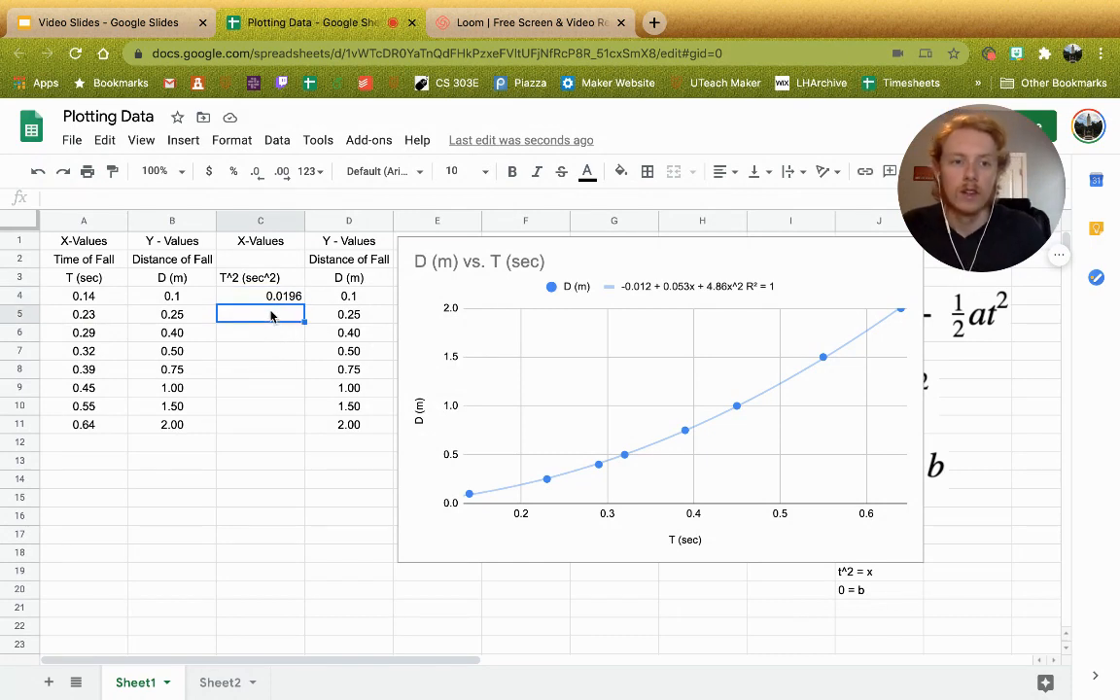
type("=")
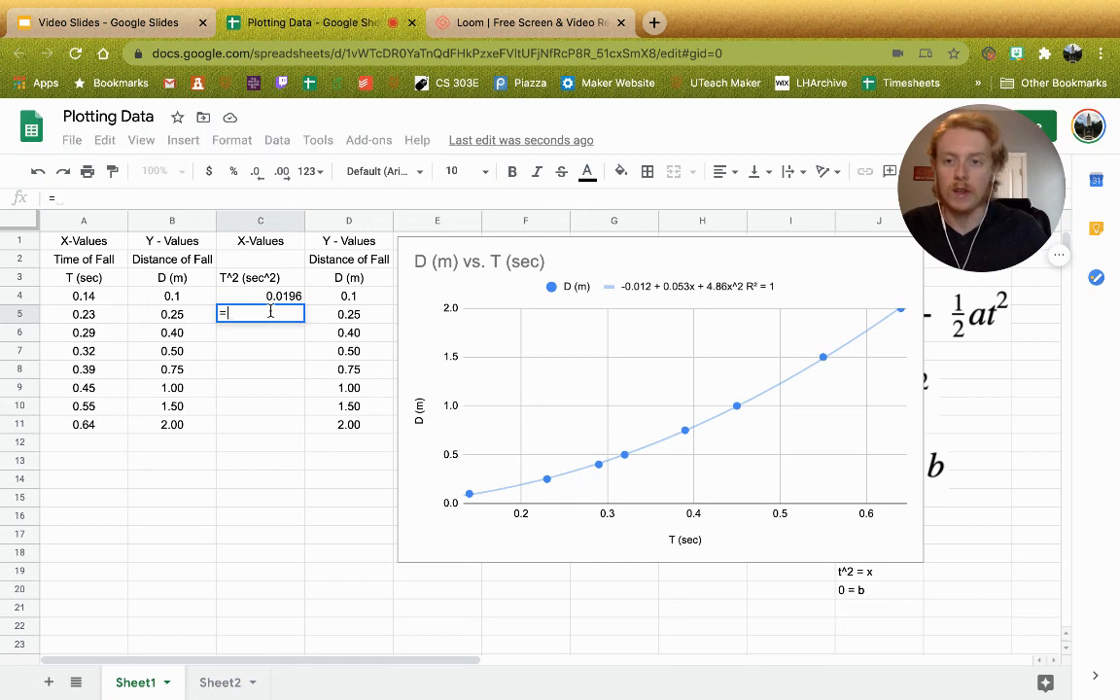
left_click(125, 317)
type("^2")
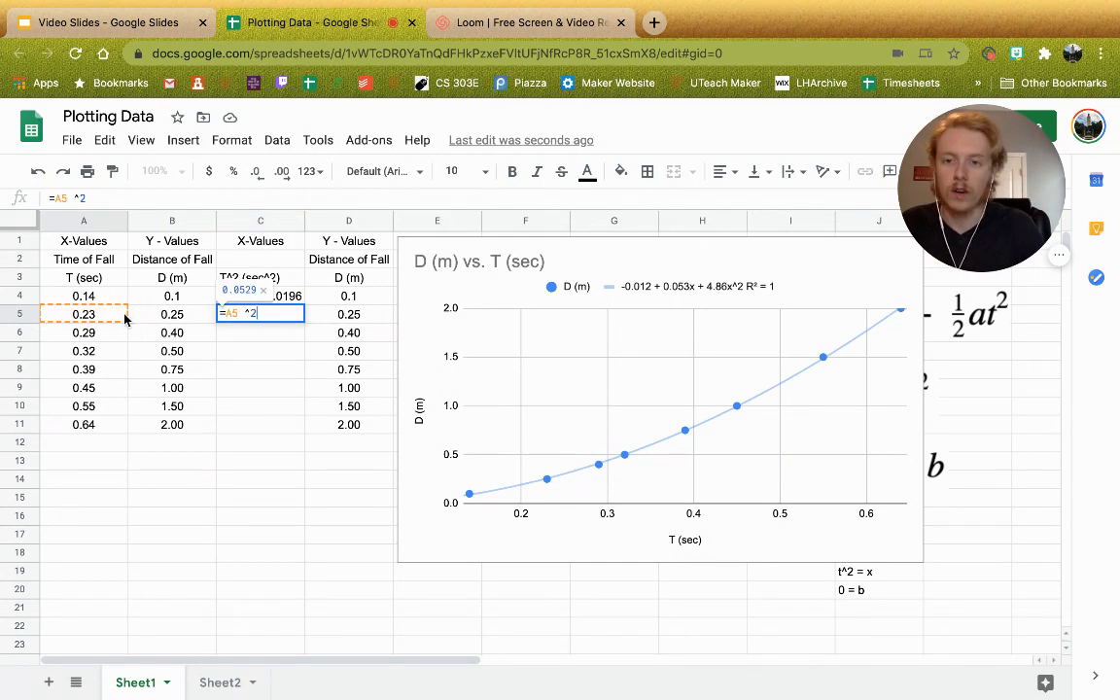
key("Return")
type("=")
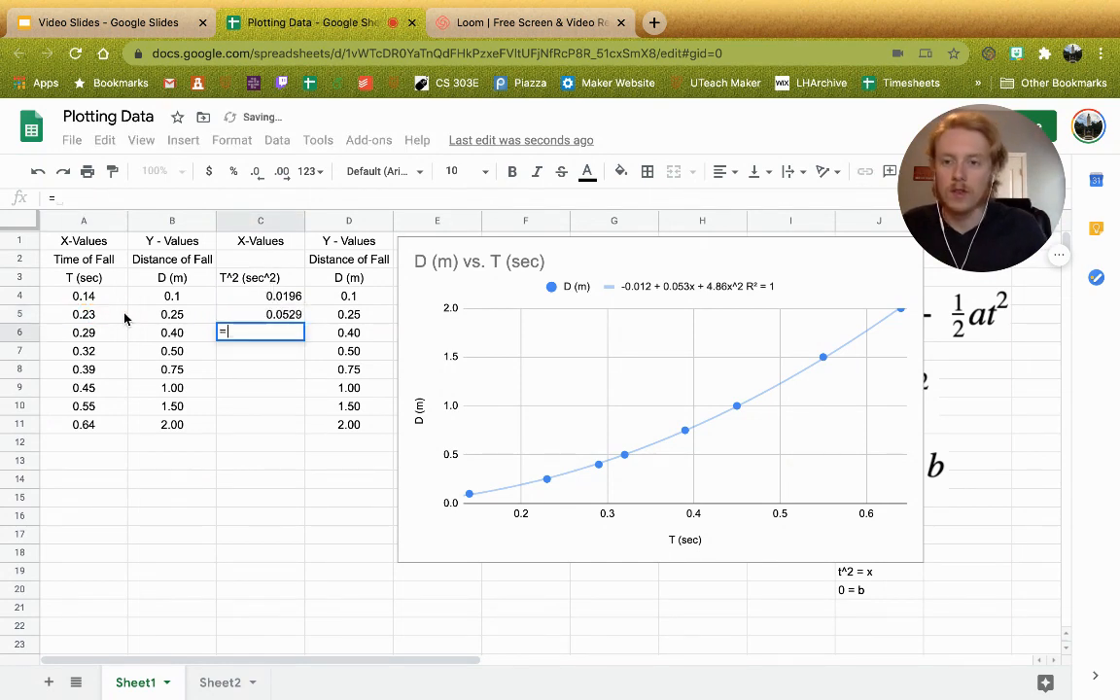
left_click(126, 334)
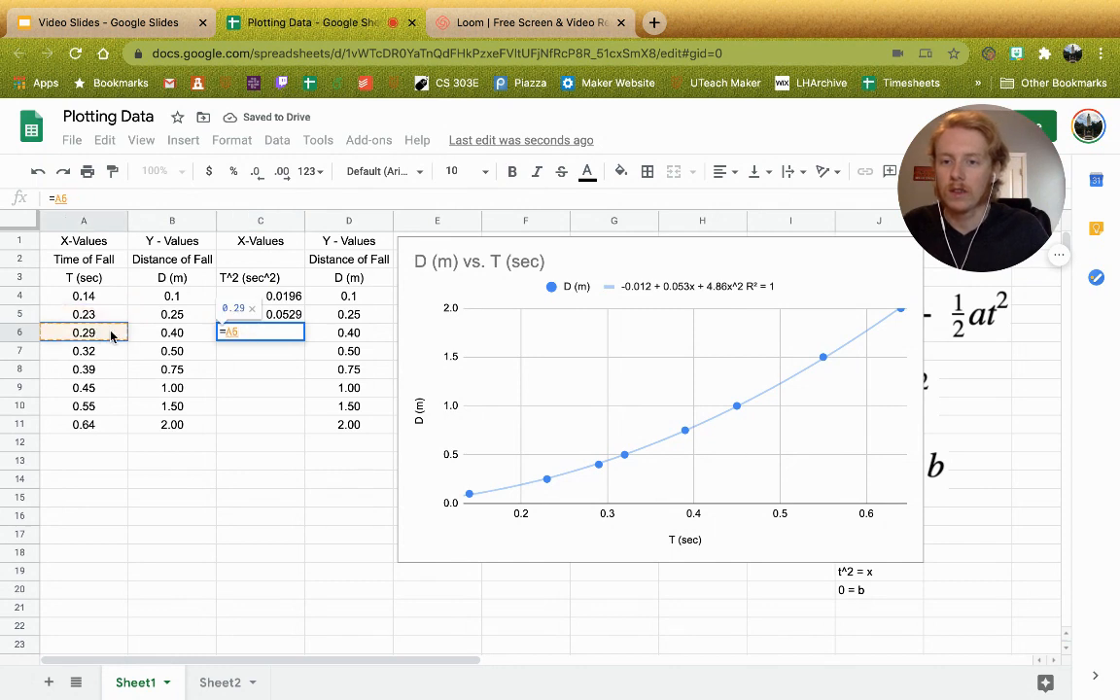
type("^ 2")
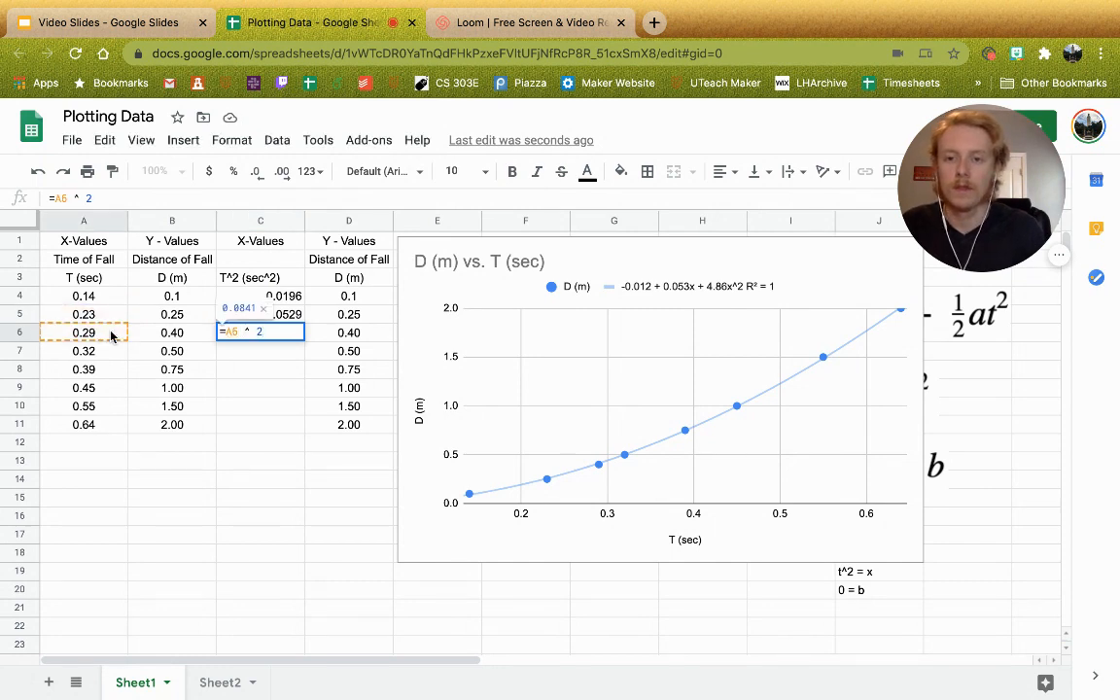
key("Return")
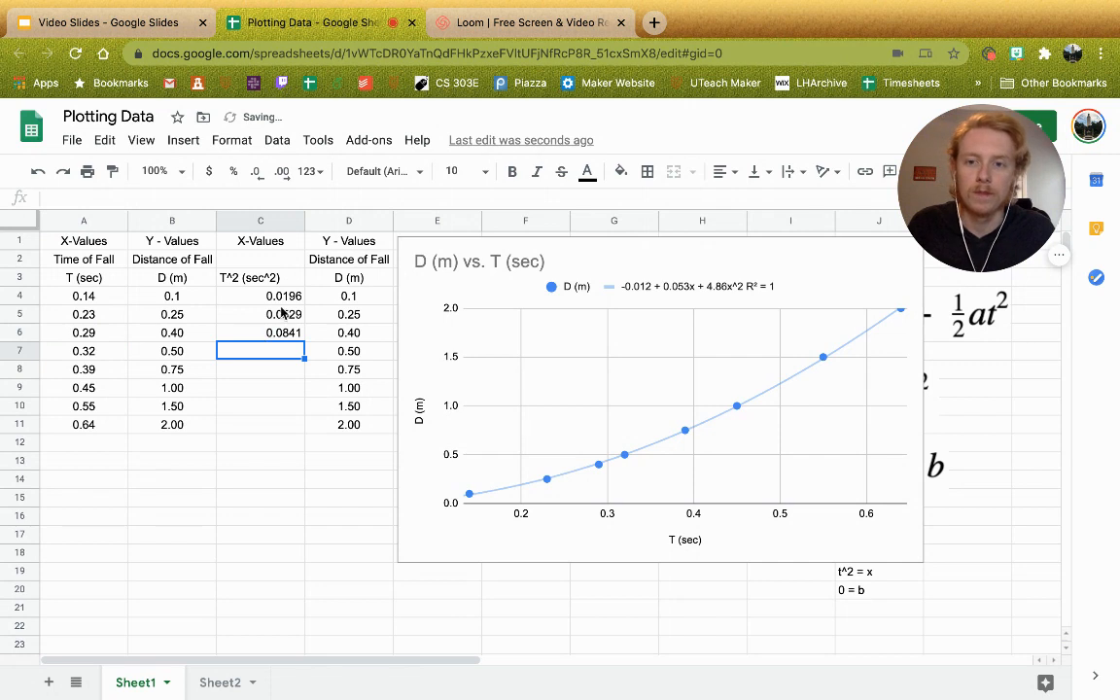
Step: Clear the individually entered squaring formulas from cells C5 and C6
left_click_drag(284, 313, 285, 333)
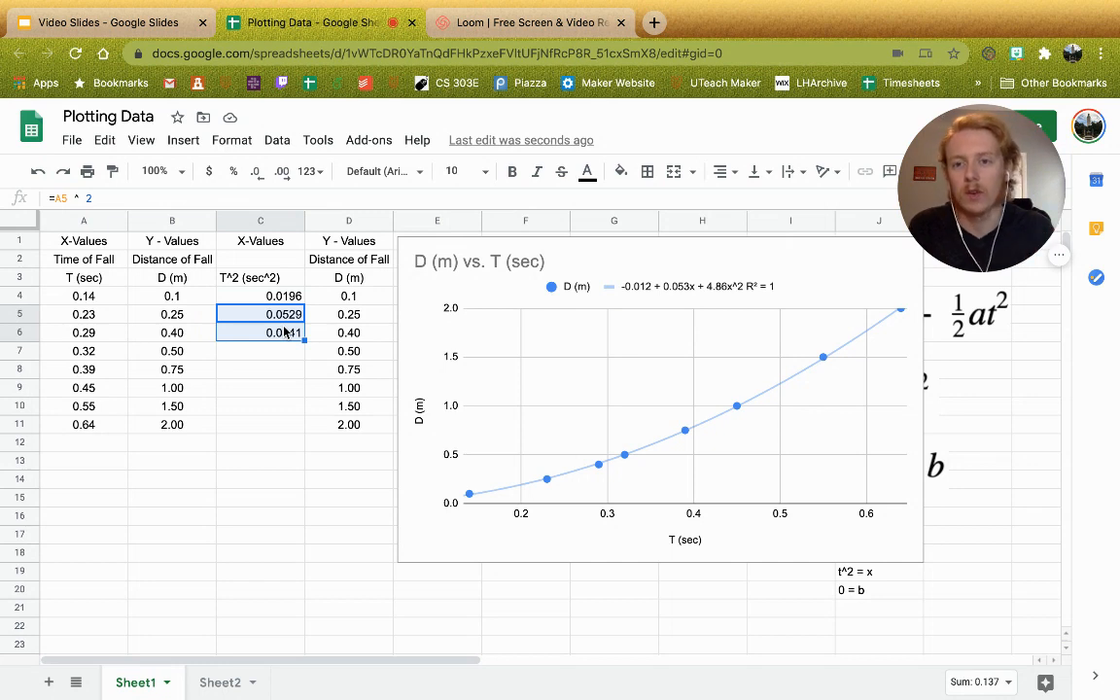
key("Delete")
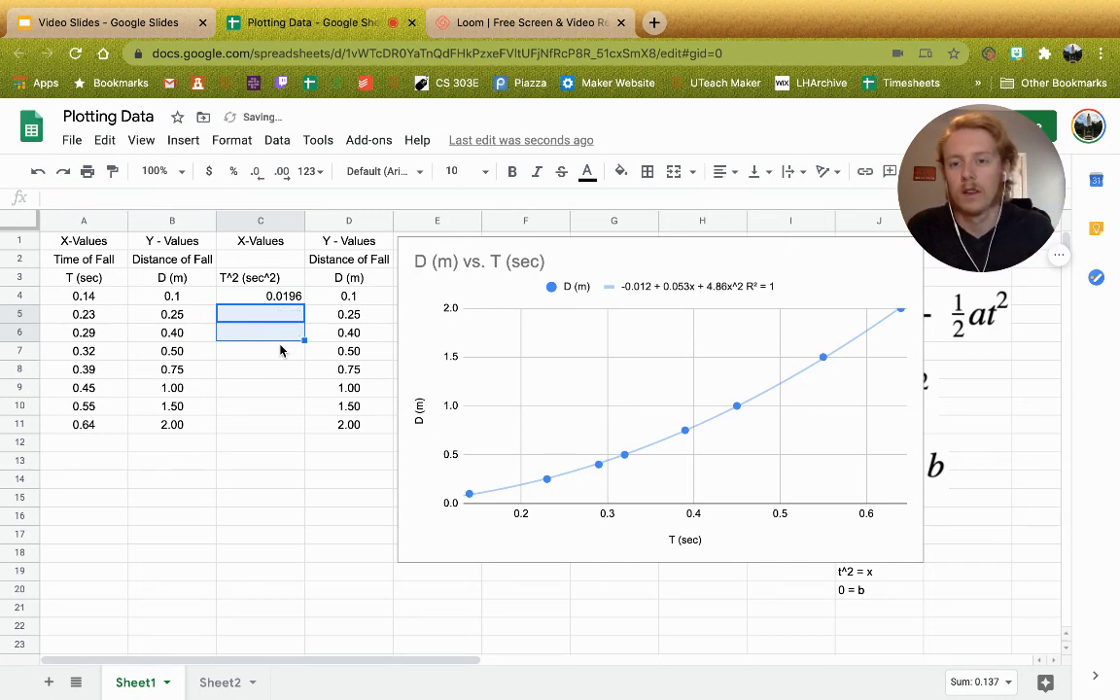
left_click(280, 351)
Step: Copy the squaring formula from C4 and paste it separately into each cell from C5 to C11
left_click(276, 298)
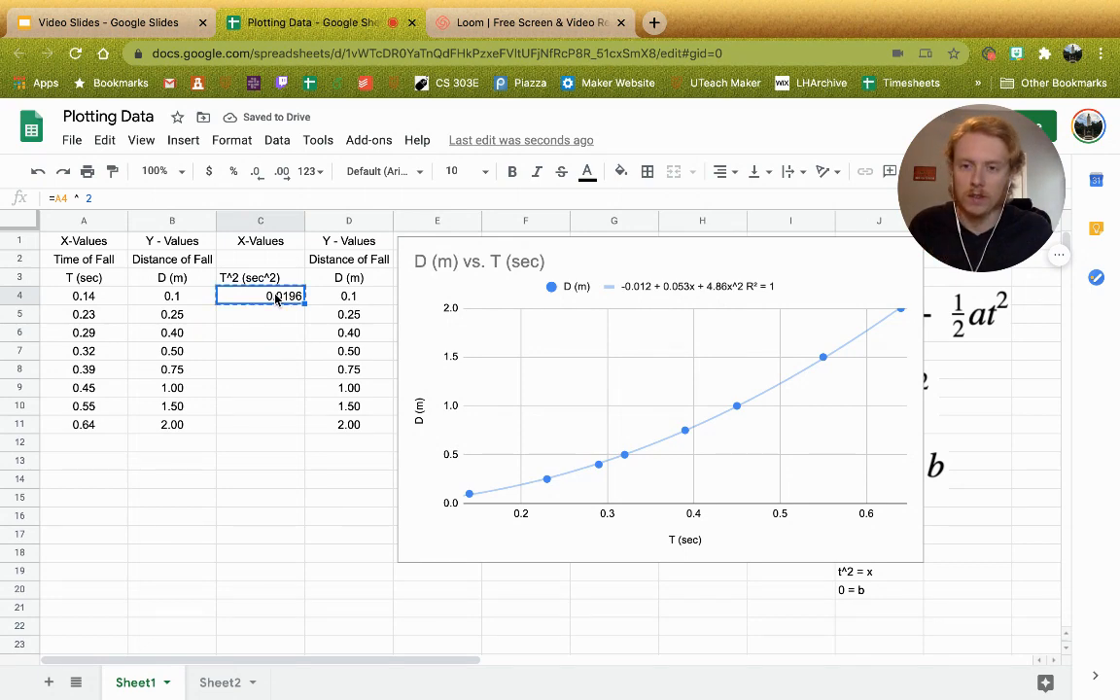
left_click(272, 320)
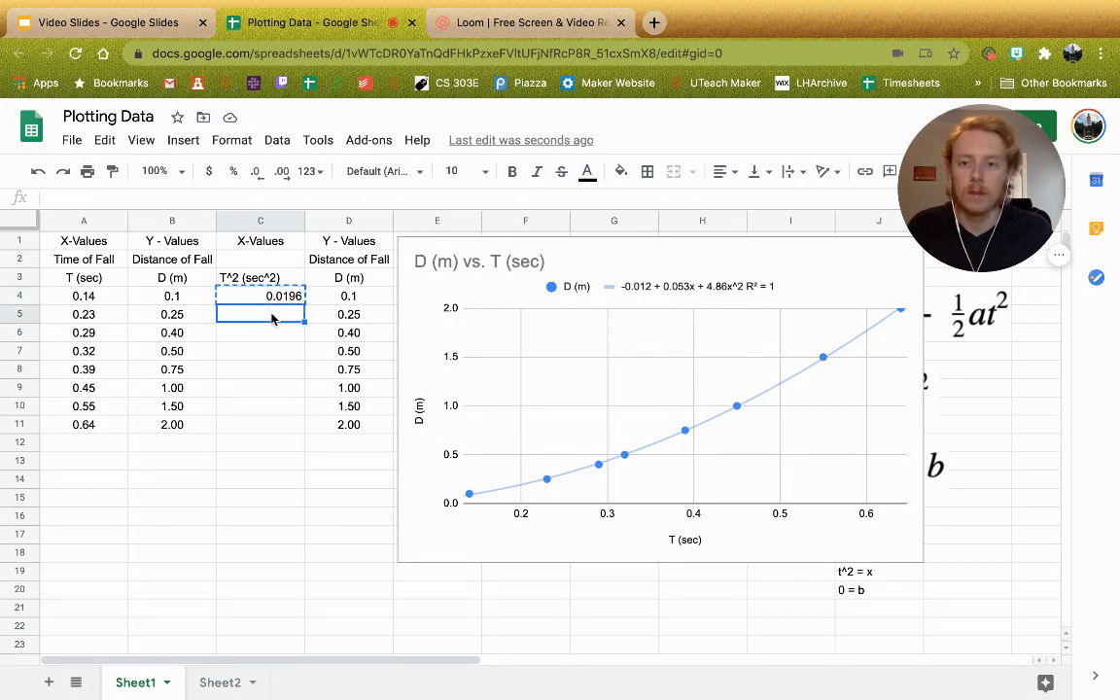
type("0.0529")
left_click(263, 337)
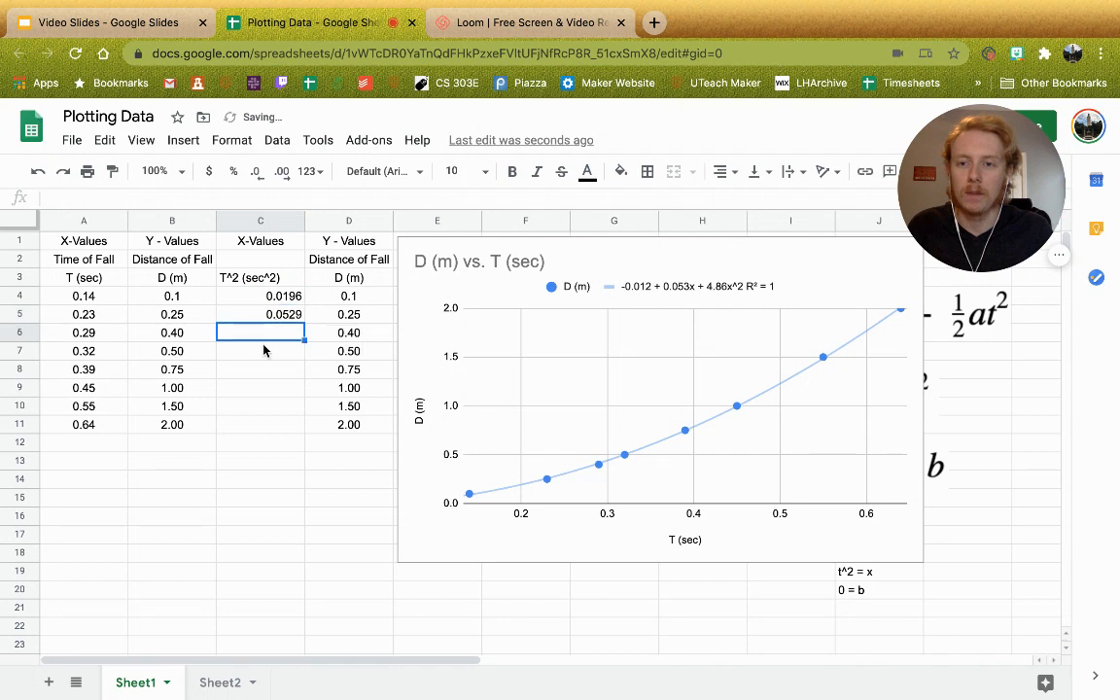
key("ctrl+v")
left_click(263, 353)
key("ctrl+v")
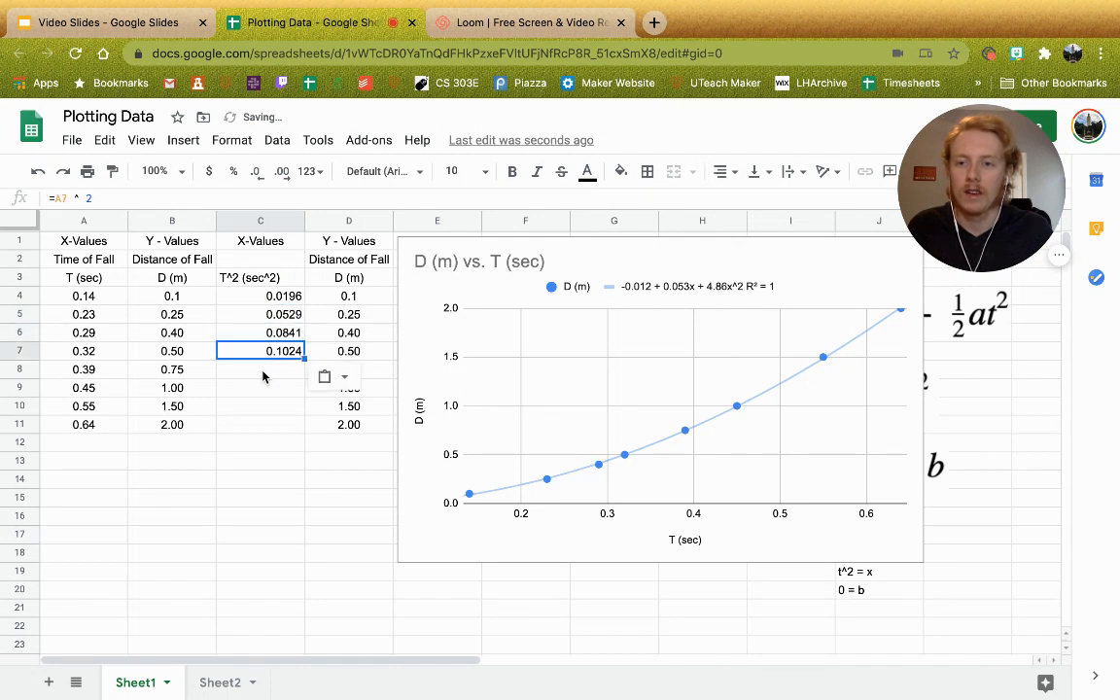
left_click(263, 370)
key("ctrl+v")
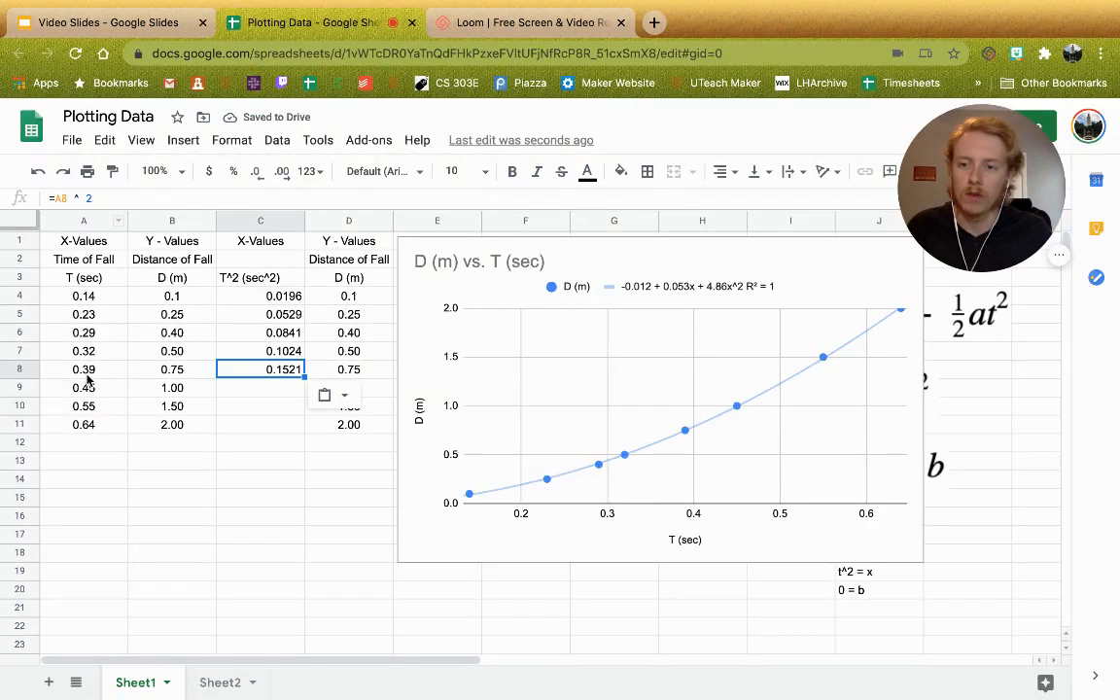
left_click(283, 390)
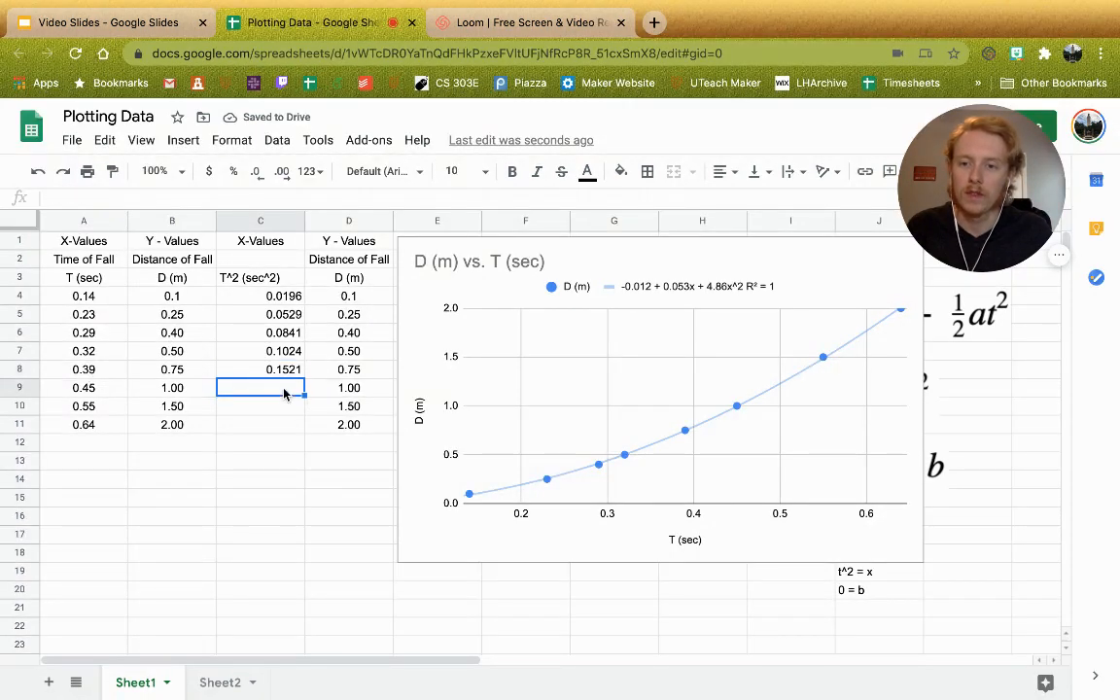
type("0.2025")
left_click(268, 415)
key("ctrl+v")
left_click(272, 425)
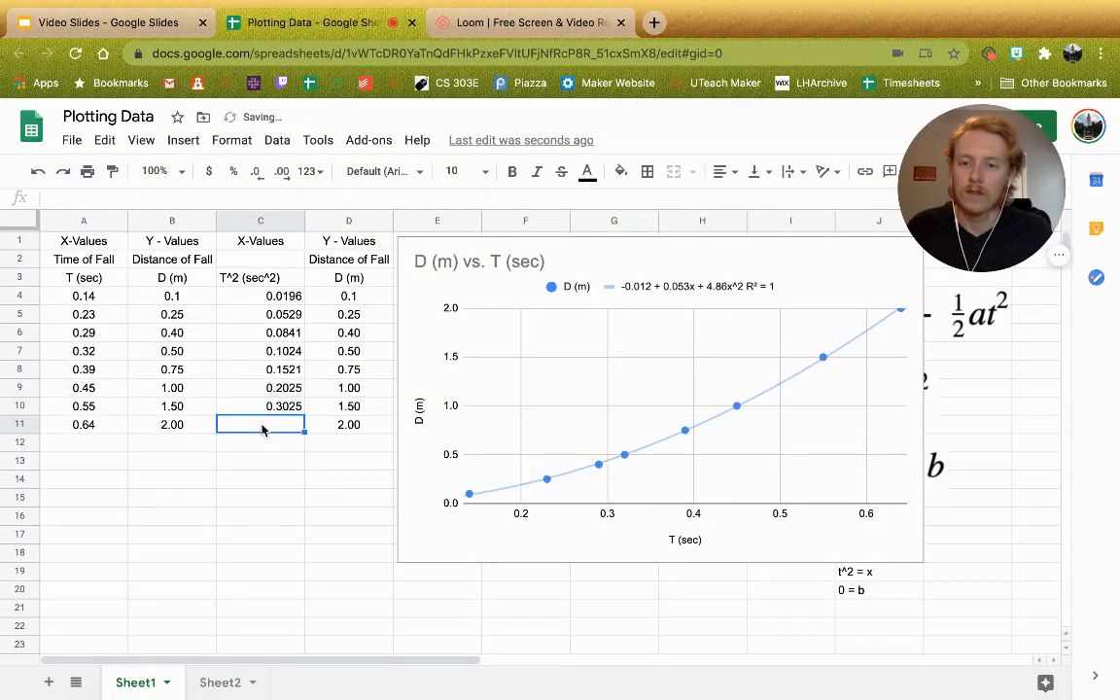
key("ctrl+v")
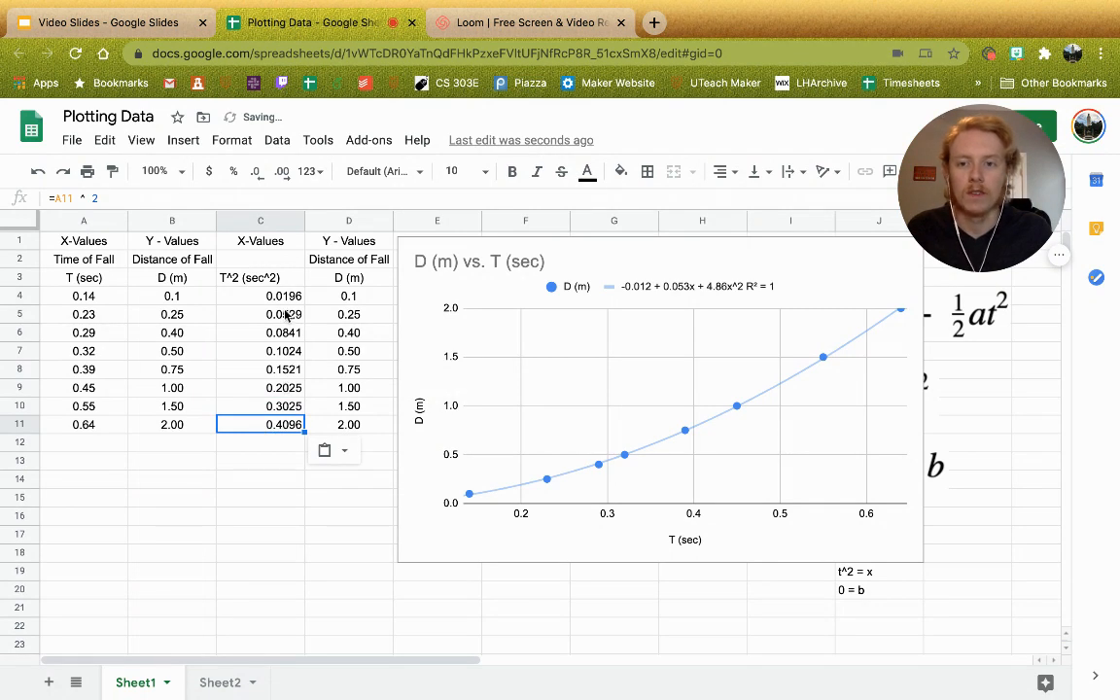
Step: Clear C5:C11 and fill the squaring formula from C4 down through C11
left_click_drag(282, 314, 277, 438)
key("Delete")
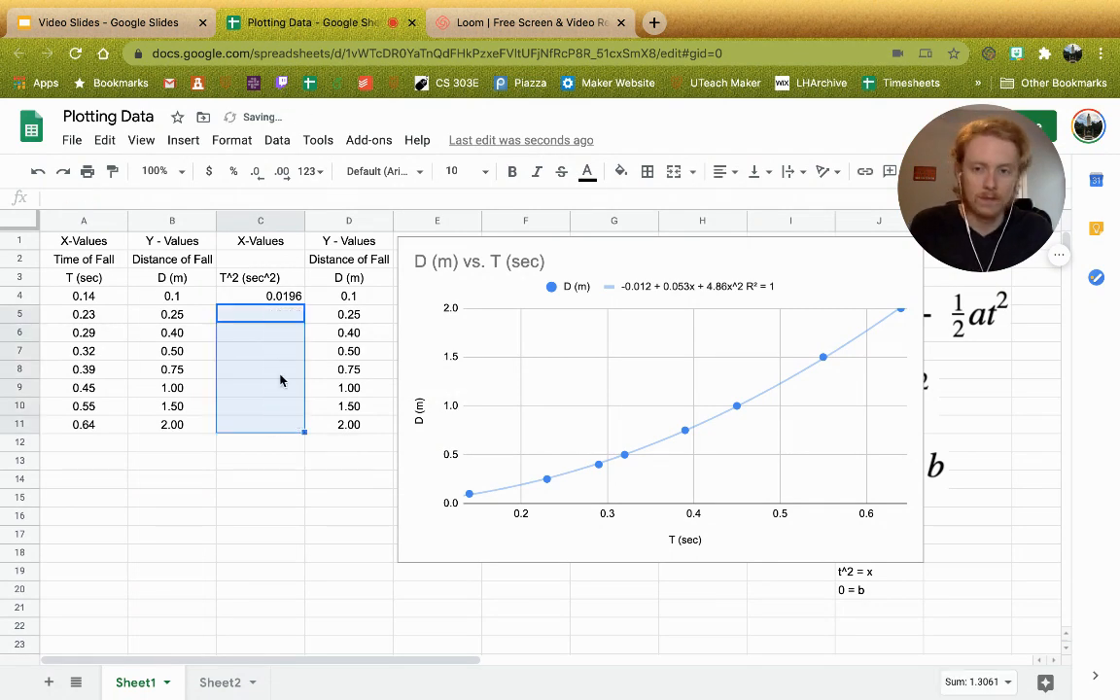
left_click(275, 298)
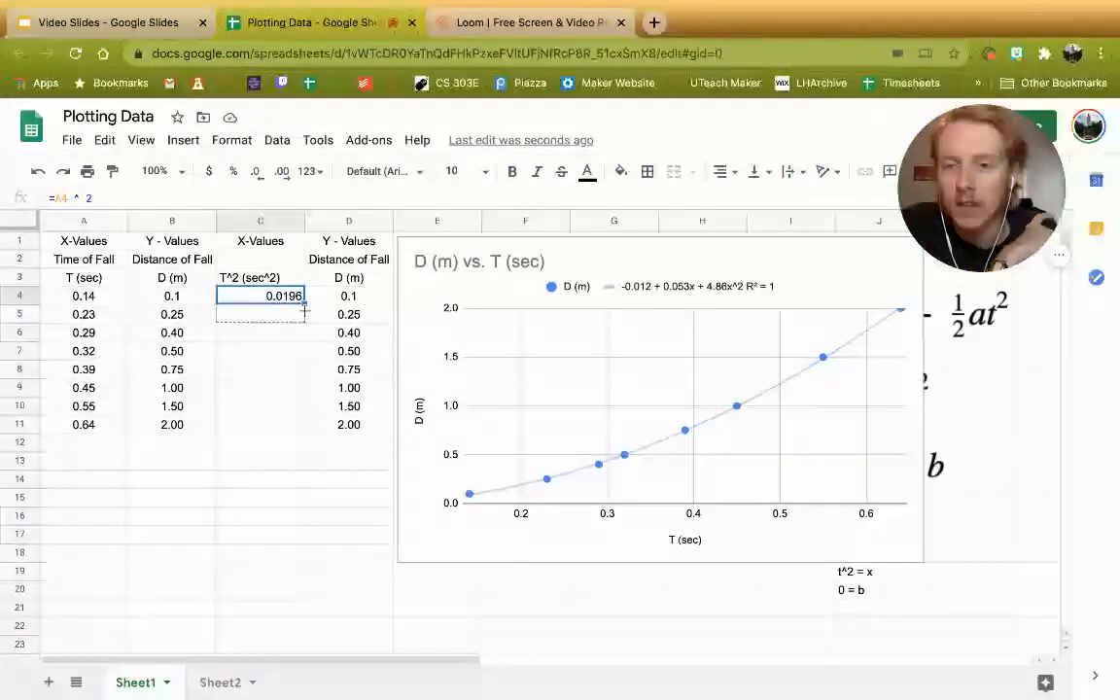
left_click_drag(304, 308, 298, 435)
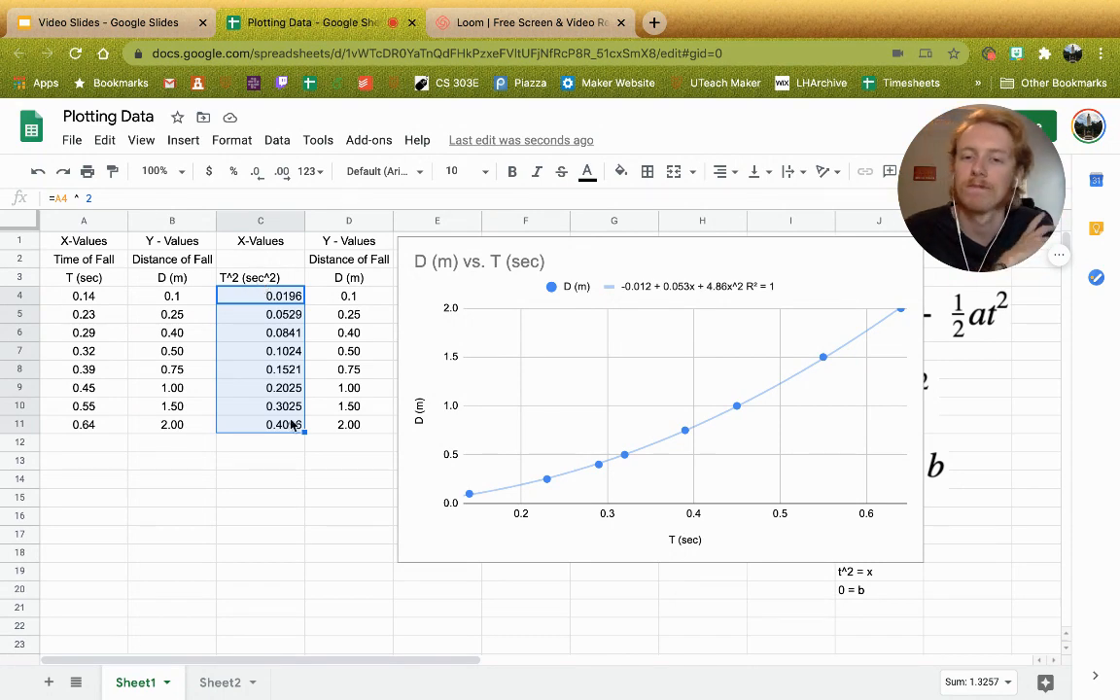
left_click(267, 462)
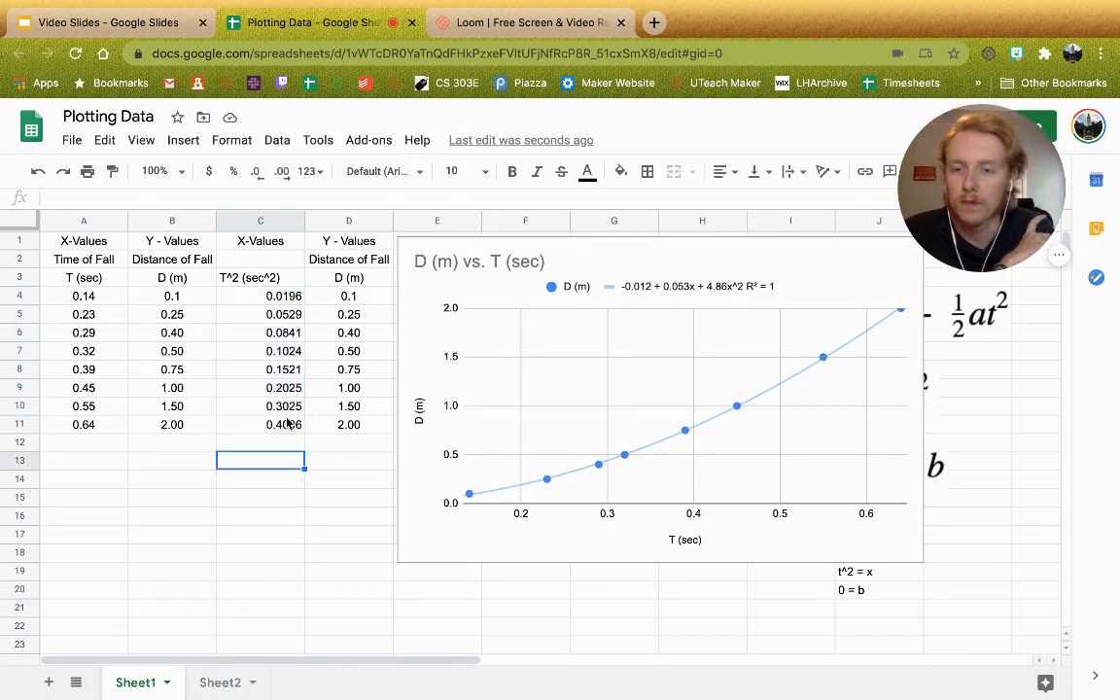
left_click(288, 424)
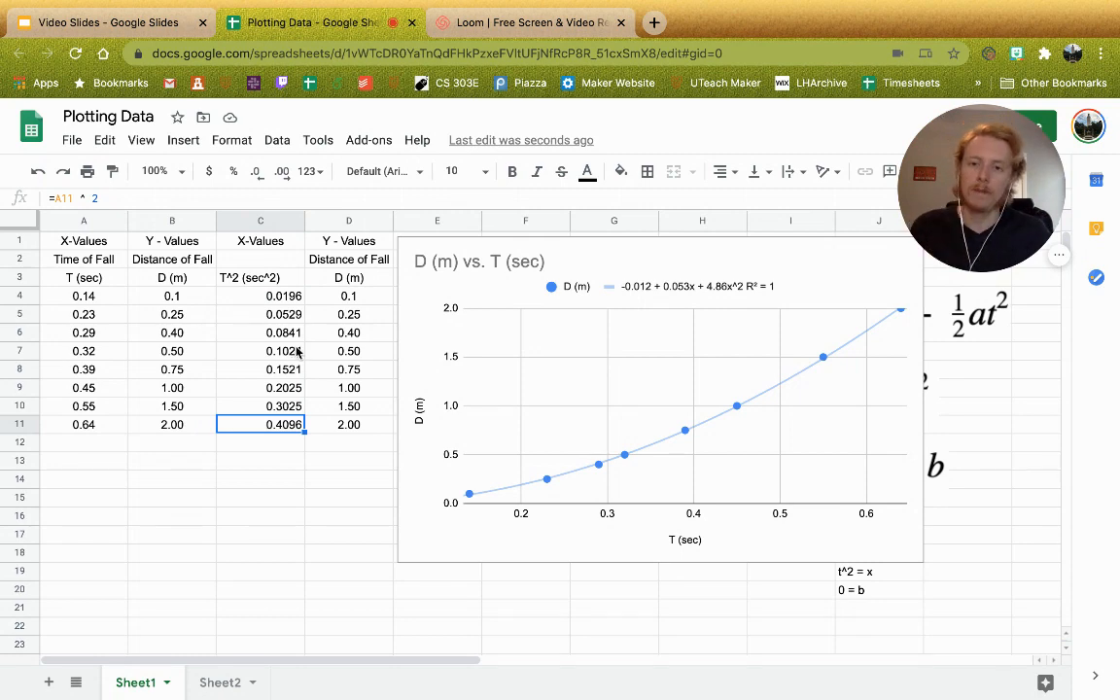
Step: Insert a scatter chart from the time-squared and distance data in C3:D11
left_click(253, 275)
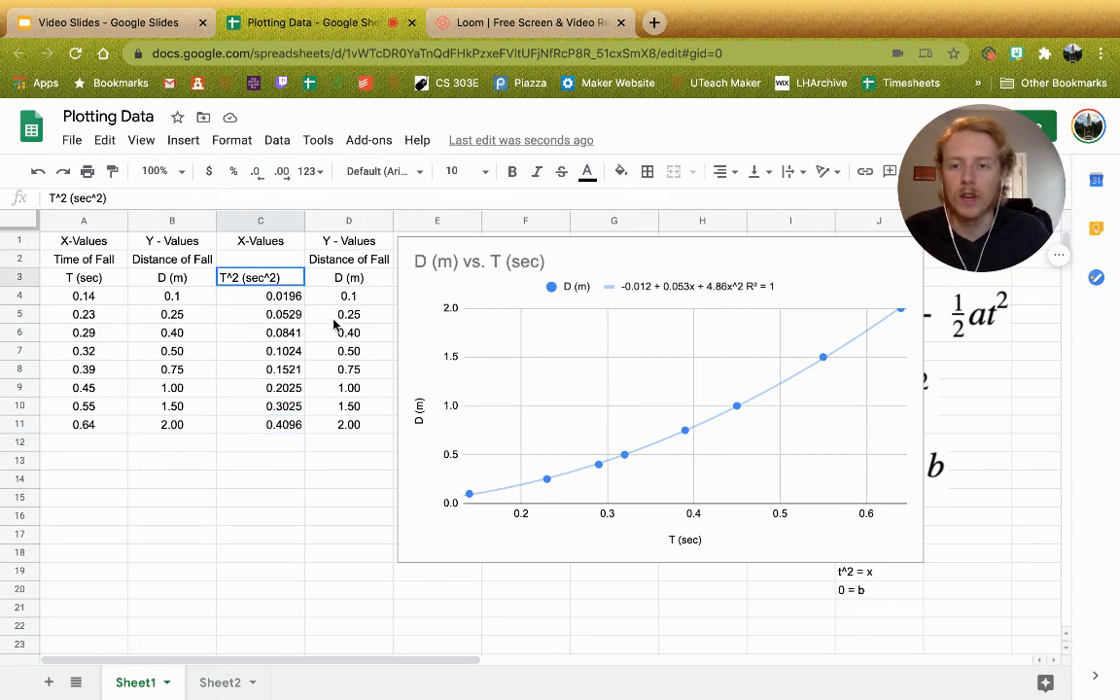
left_click_drag(333, 324, 361, 418)
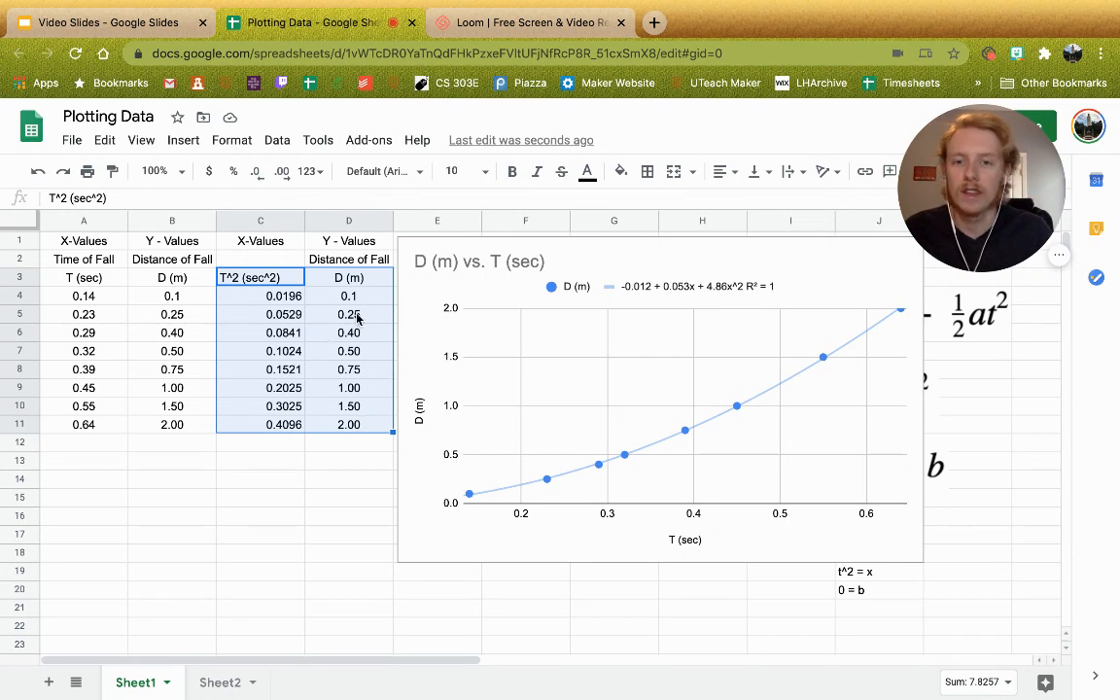
left_click(182, 141)
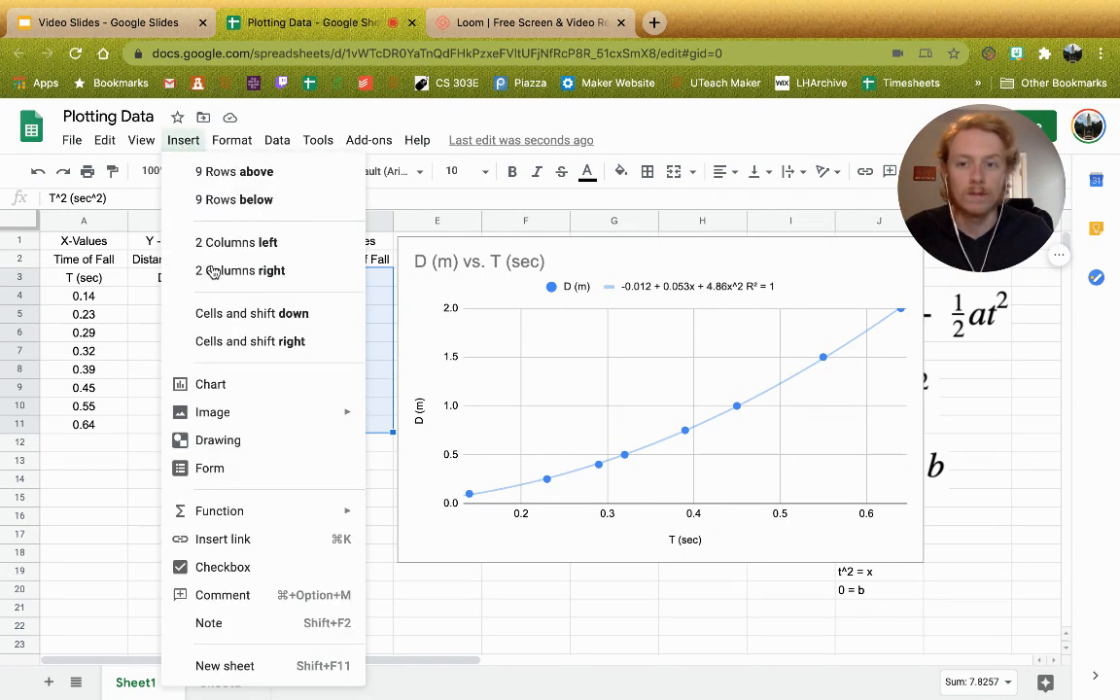
left_click(240, 386)
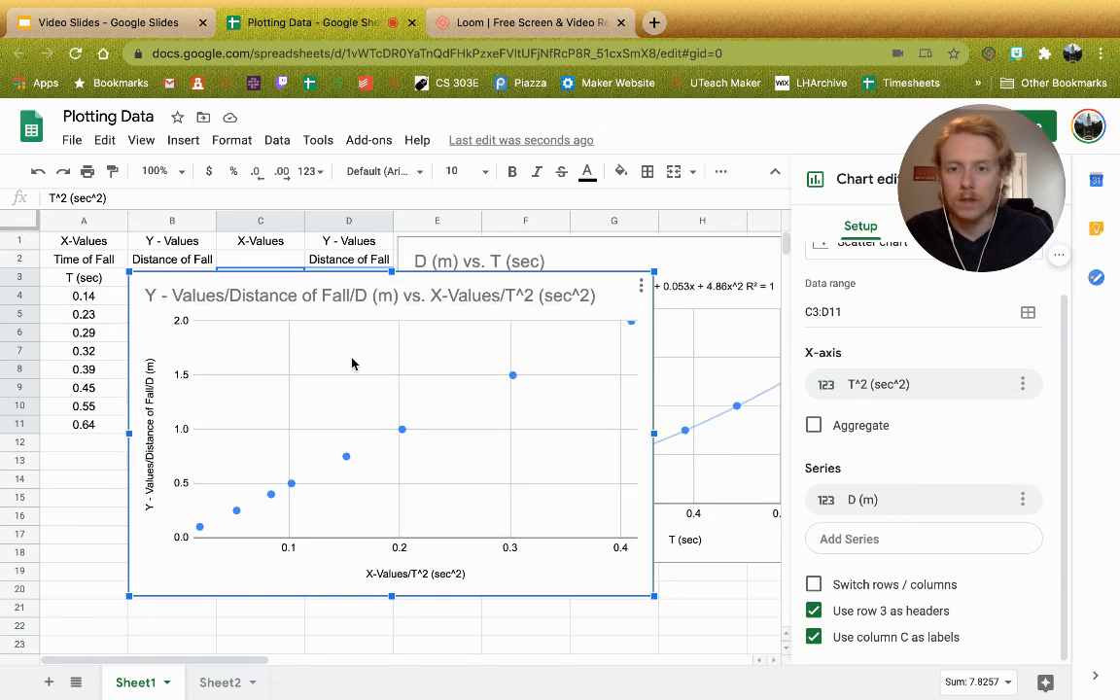
Step: Shorten the title of the new scatter chart to "D (m) vs. T^2 (sec^2)"
left_click_drag(455, 286, 467, 292)
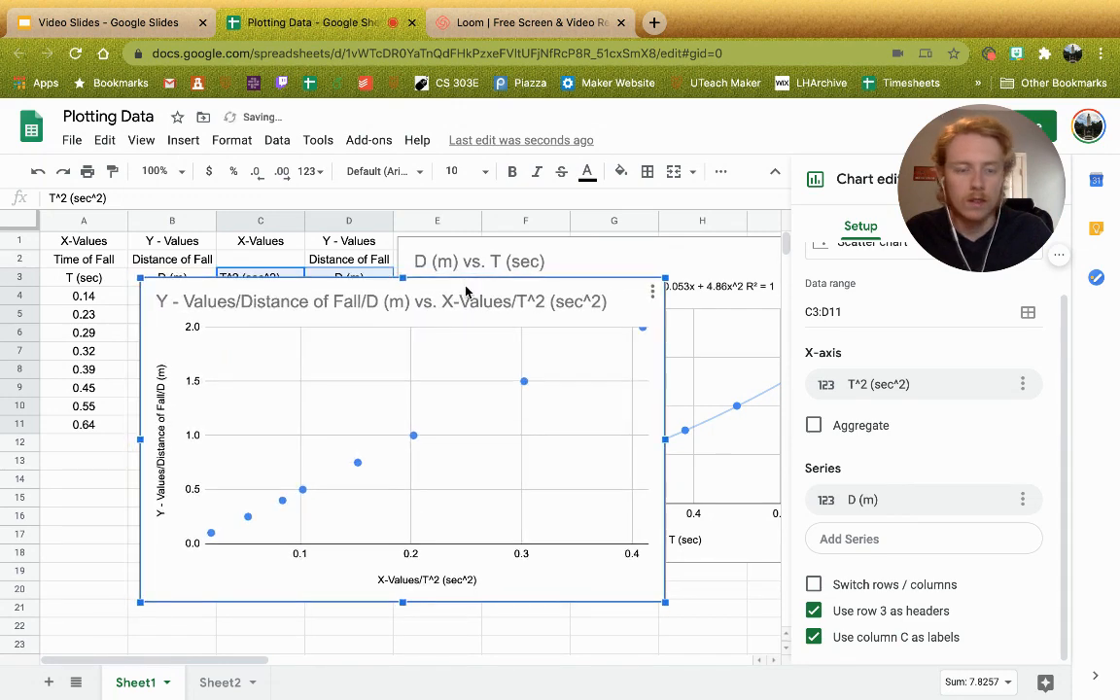
left_click(369, 302)
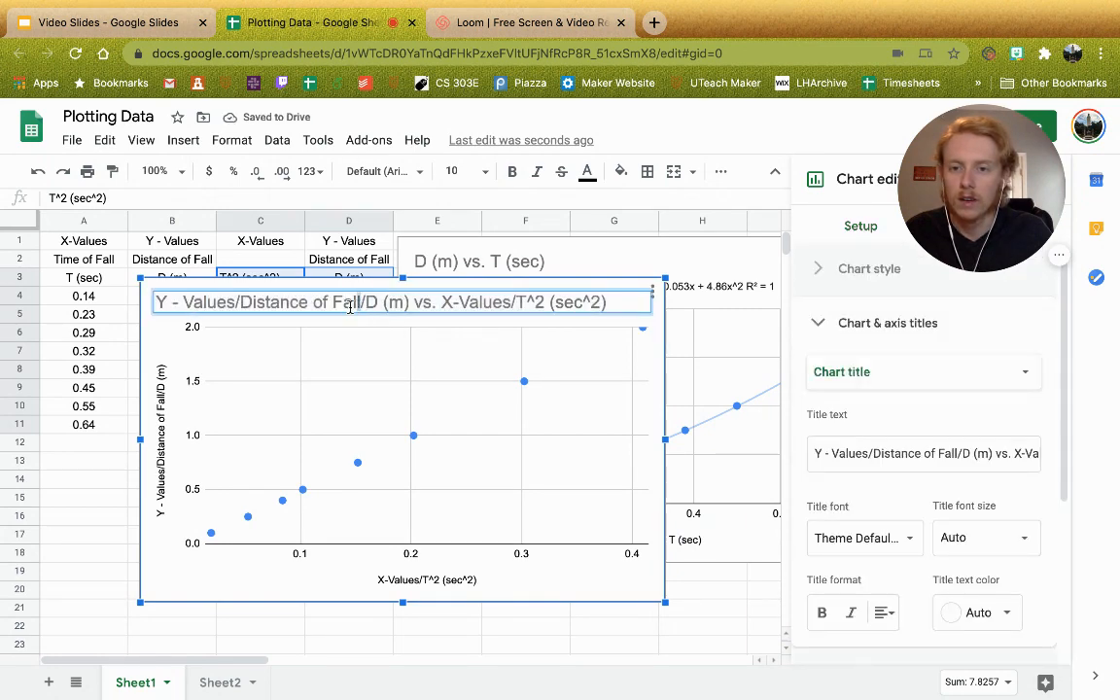
left_click_drag(358, 304, 141, 311)
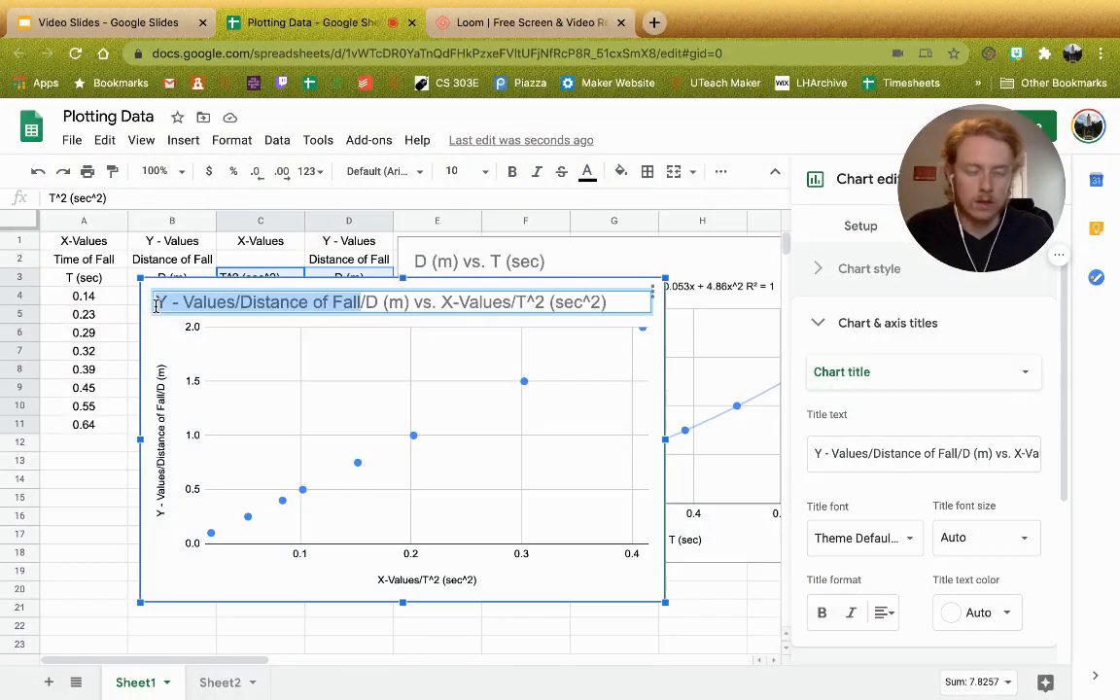
key("BackSpace")
left_click_drag(260, 302, 307, 304)
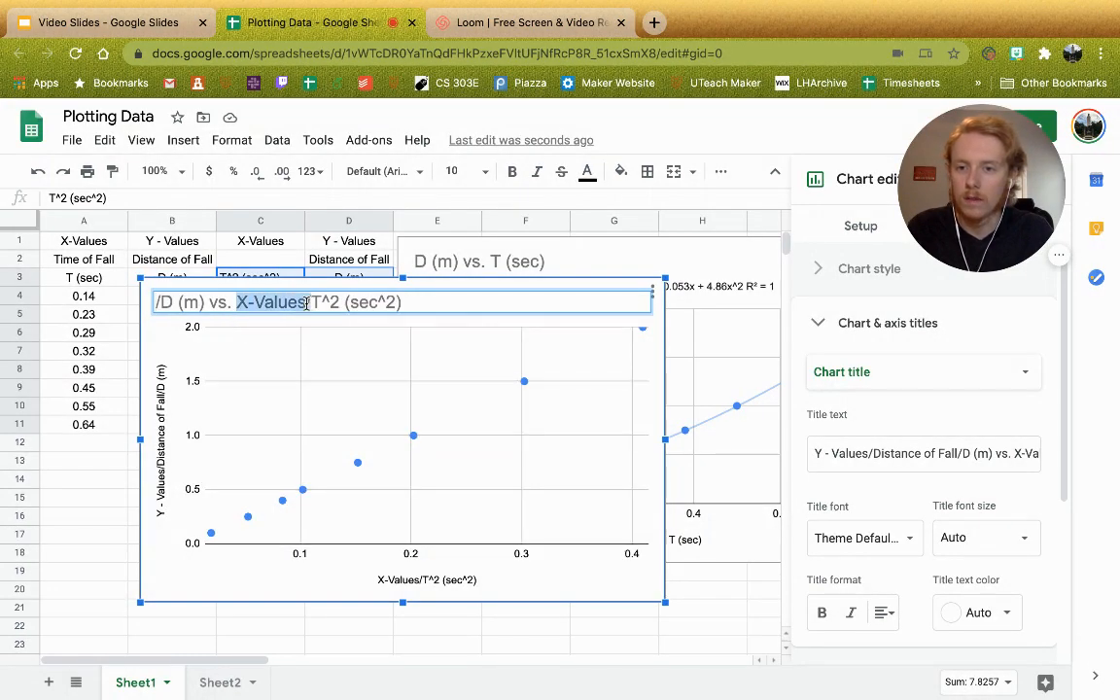
key("BackSpace")
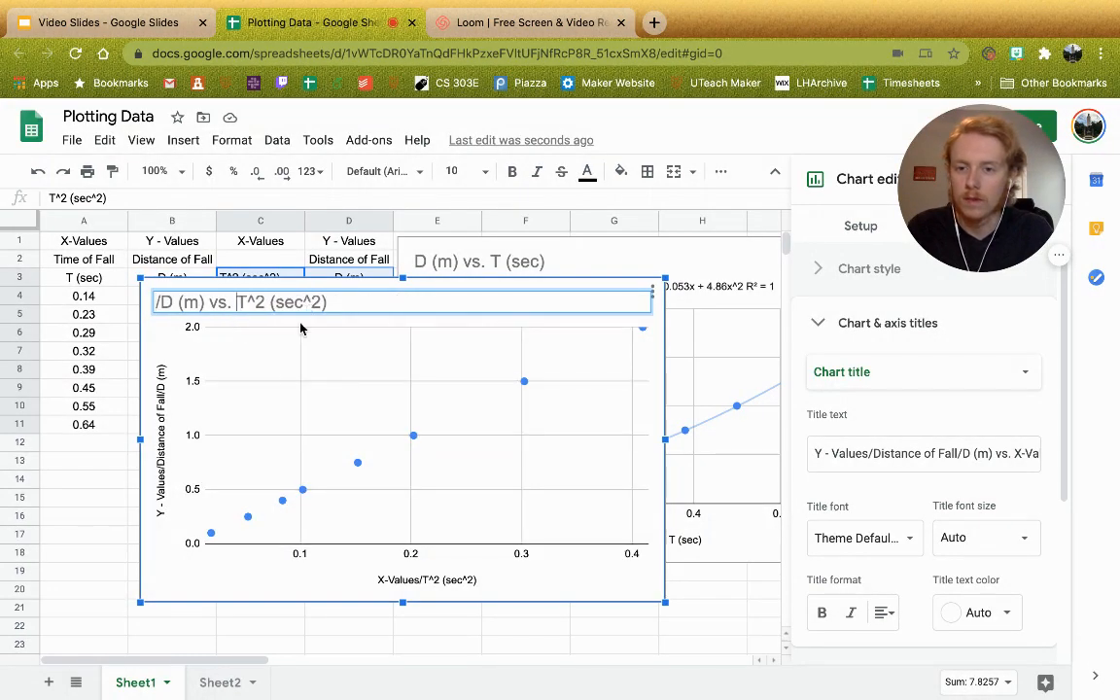
left_click(160, 303)
key("BackSpace")
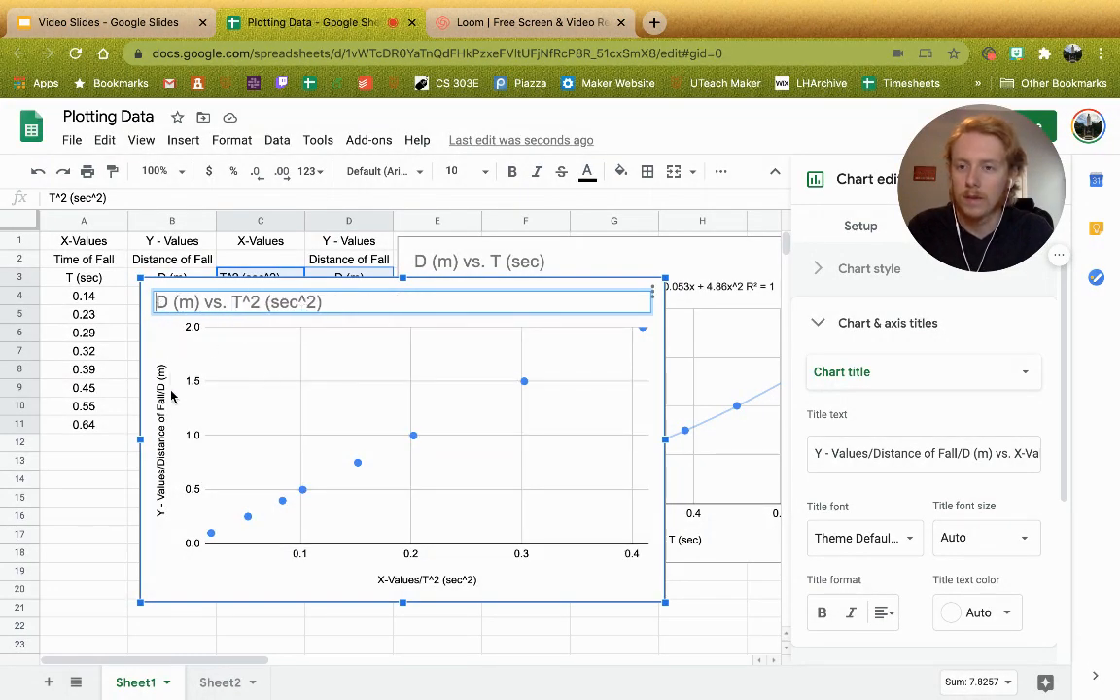
Step: Shorten the new chart's vertical axis title to "D (m)"
left_click(162, 447)
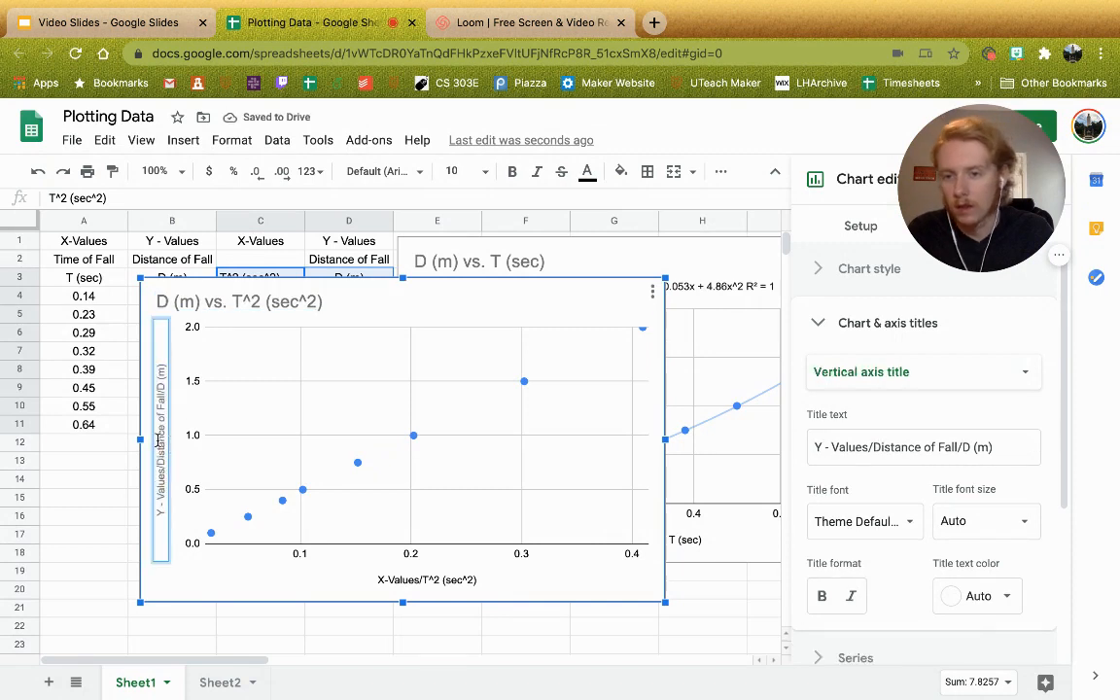
left_click_drag(161, 473, 160, 518)
key("BackSpace")
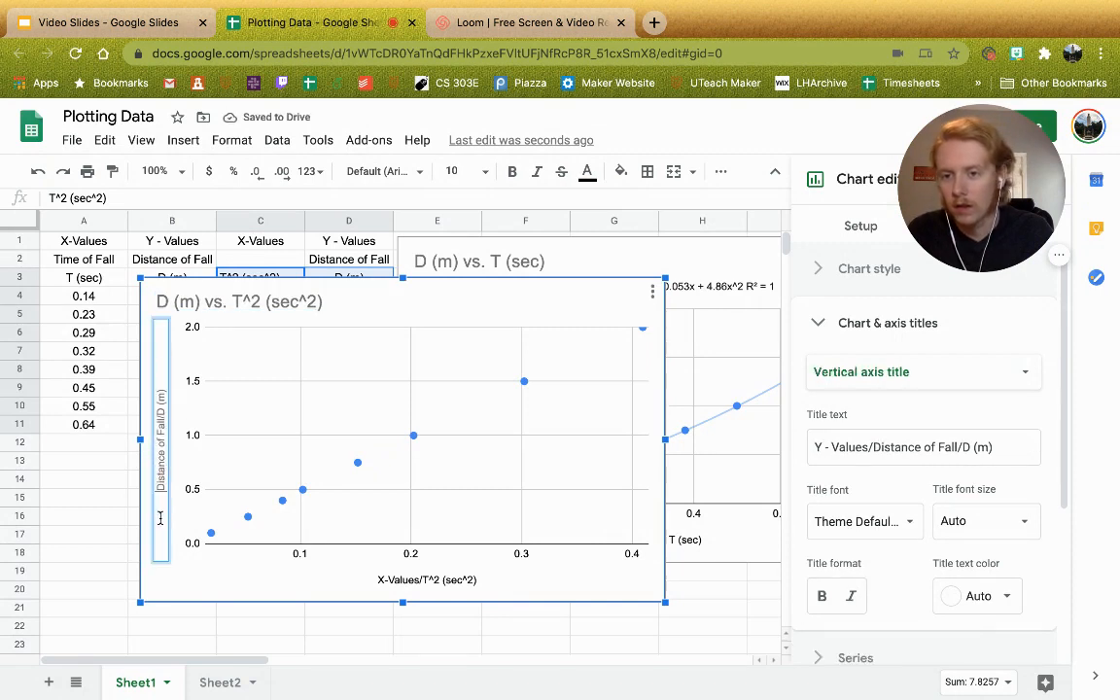
left_click_drag(161, 413, 166, 486)
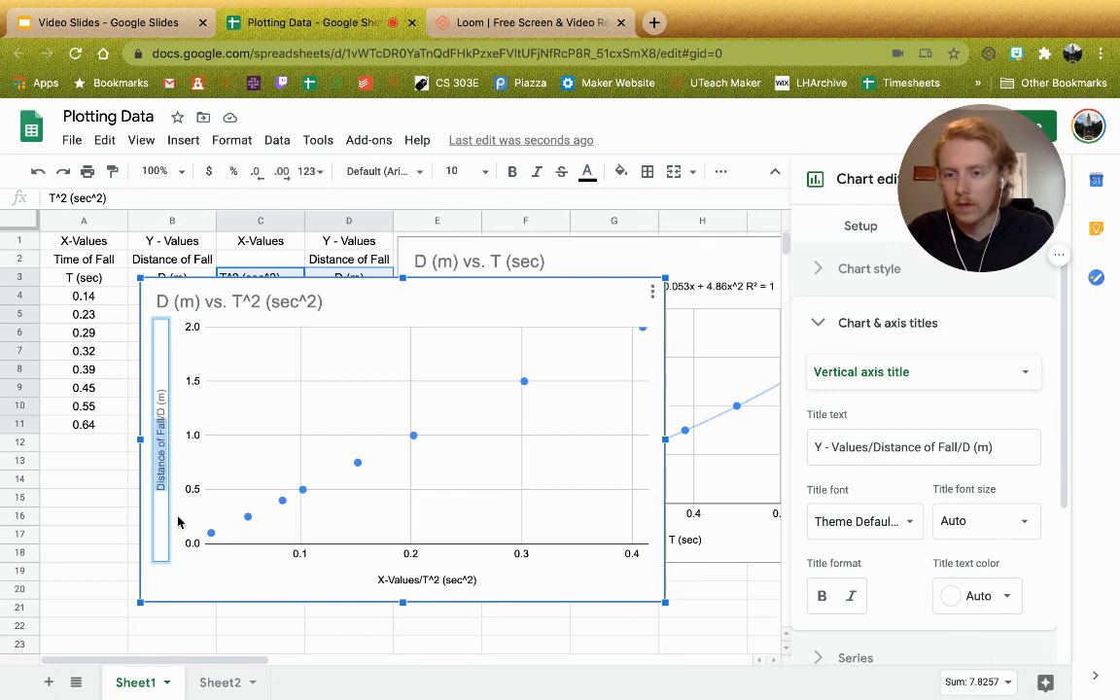
key("BackSpace")
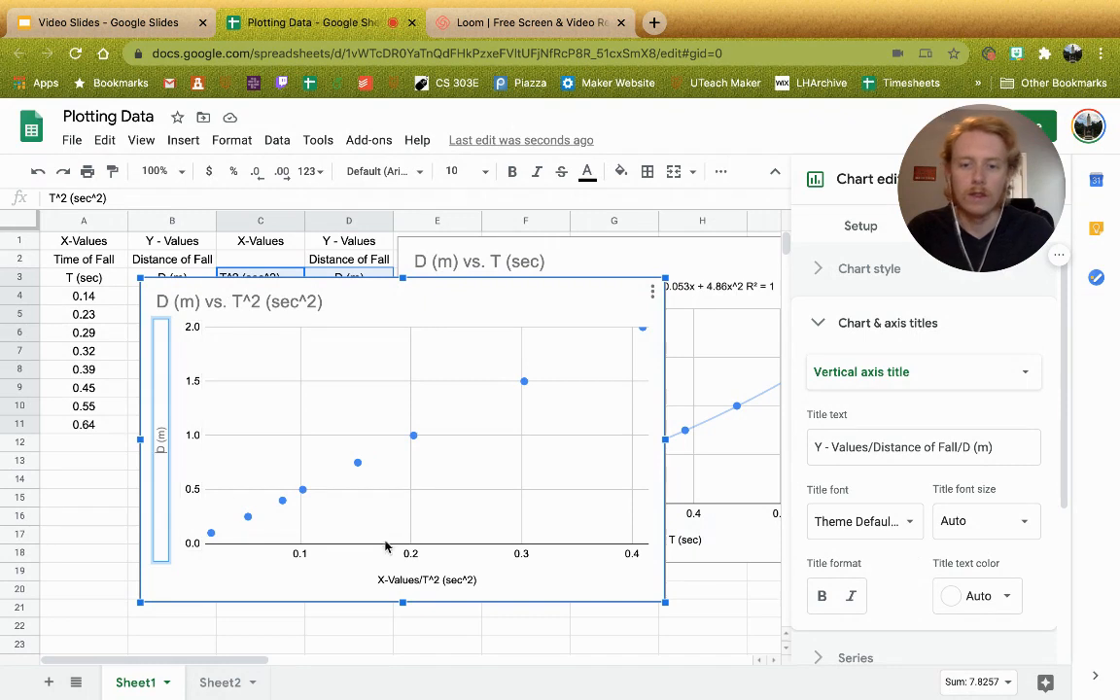
Step: Shorten the new chart's horizontal axis title to "T^2 (sec^2)"
left_click(420, 582)
left_click(423, 581)
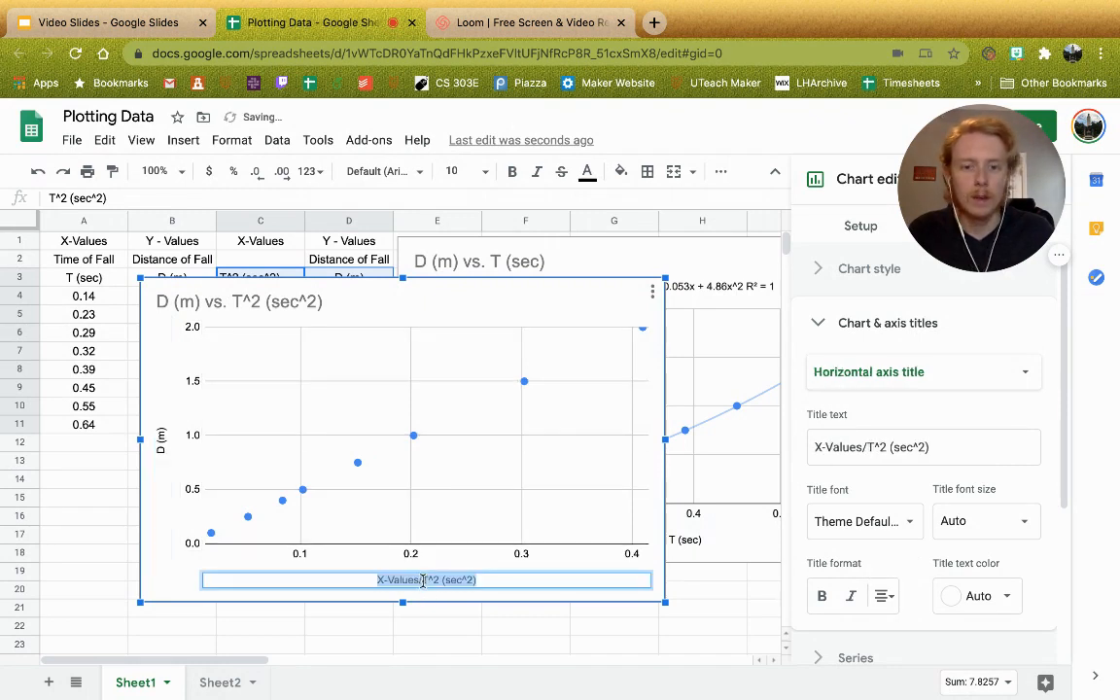
left_click(423, 580)
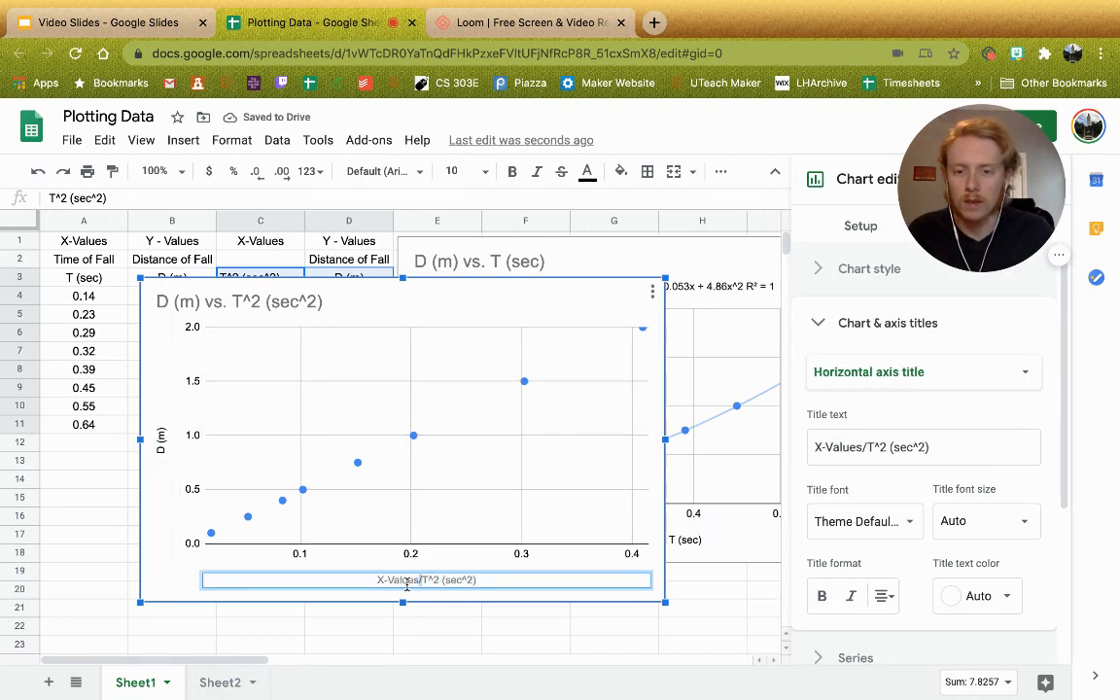
left_click(350, 577, "shift")
key("BackSpace")
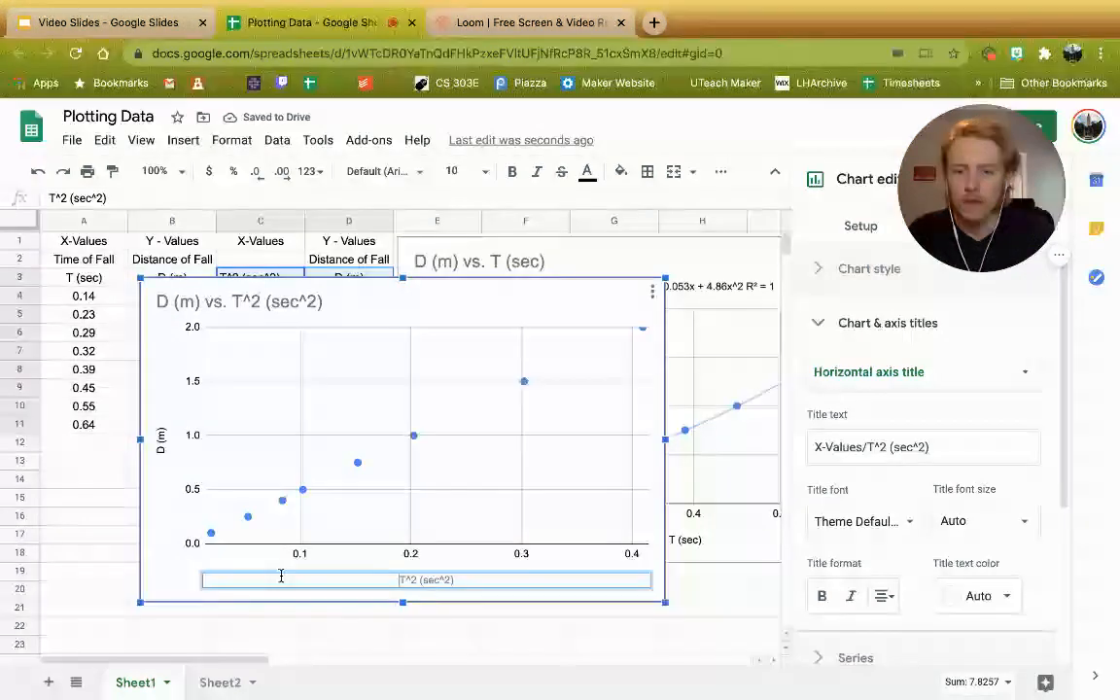
left_click(173, 579)
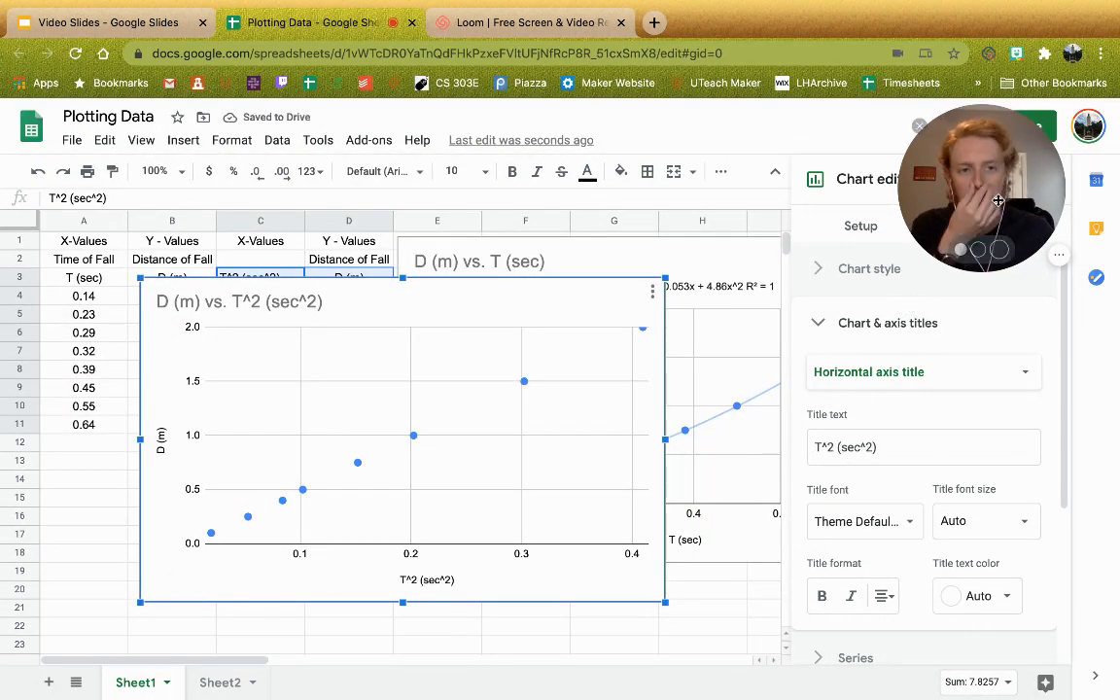
Step: Add a linear trendline to the D (m) series of the time-squared chart
left_click_drag(997, 200, 683, 201)
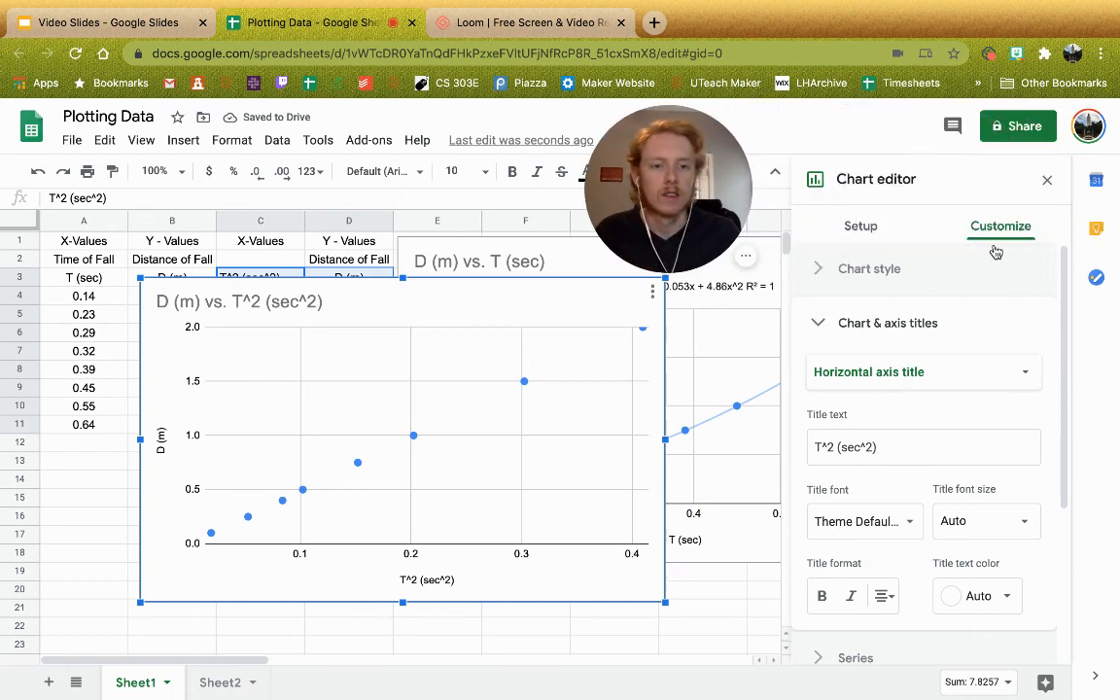
left_click(845, 323)
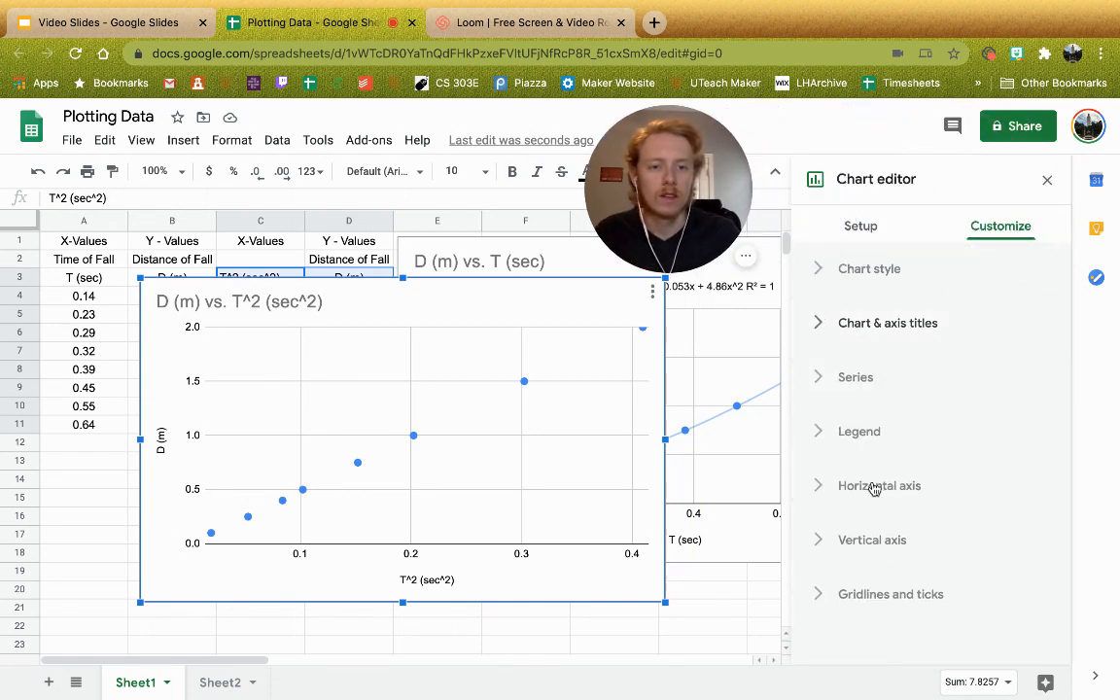
left_click(859, 381)
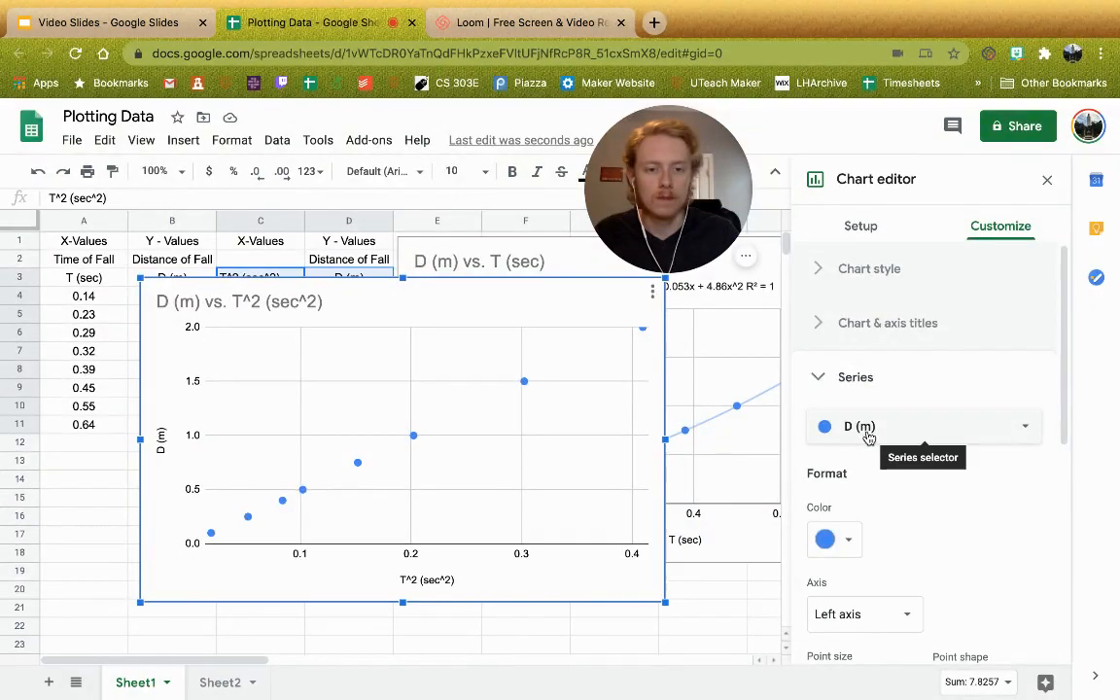
scroll(836, 486, "down", 4)
left_click(816, 490)
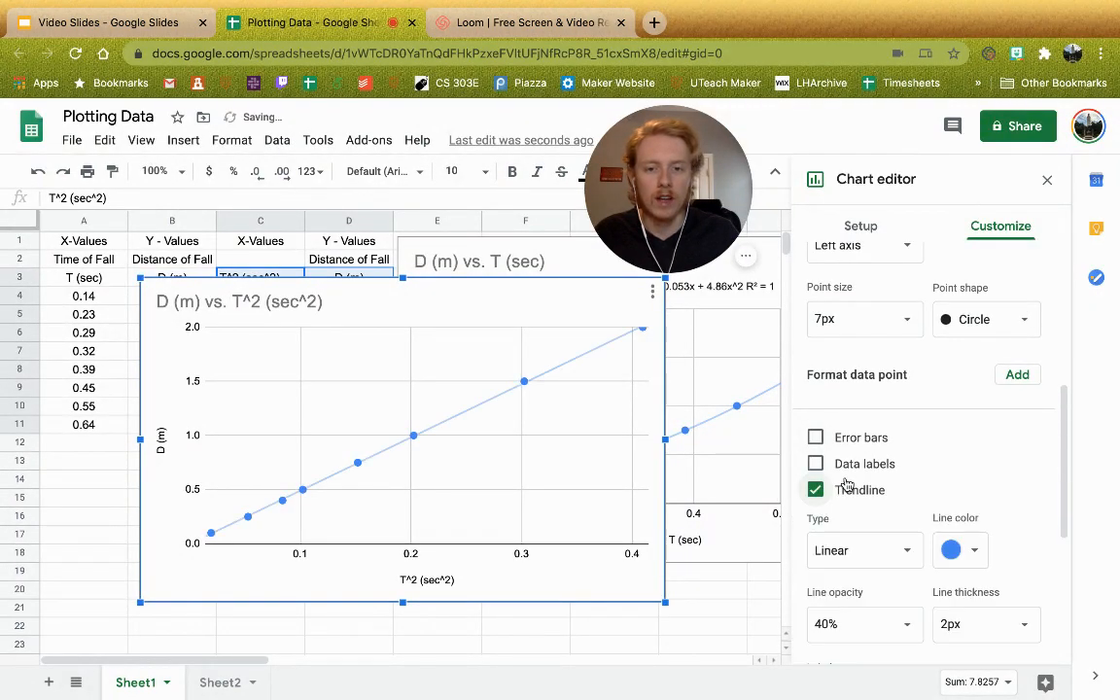
Step: Label the trendline with its equation, show R², and close the chart editor
scroll(848, 485, "down", 2)
scroll(847, 485, "down", 1)
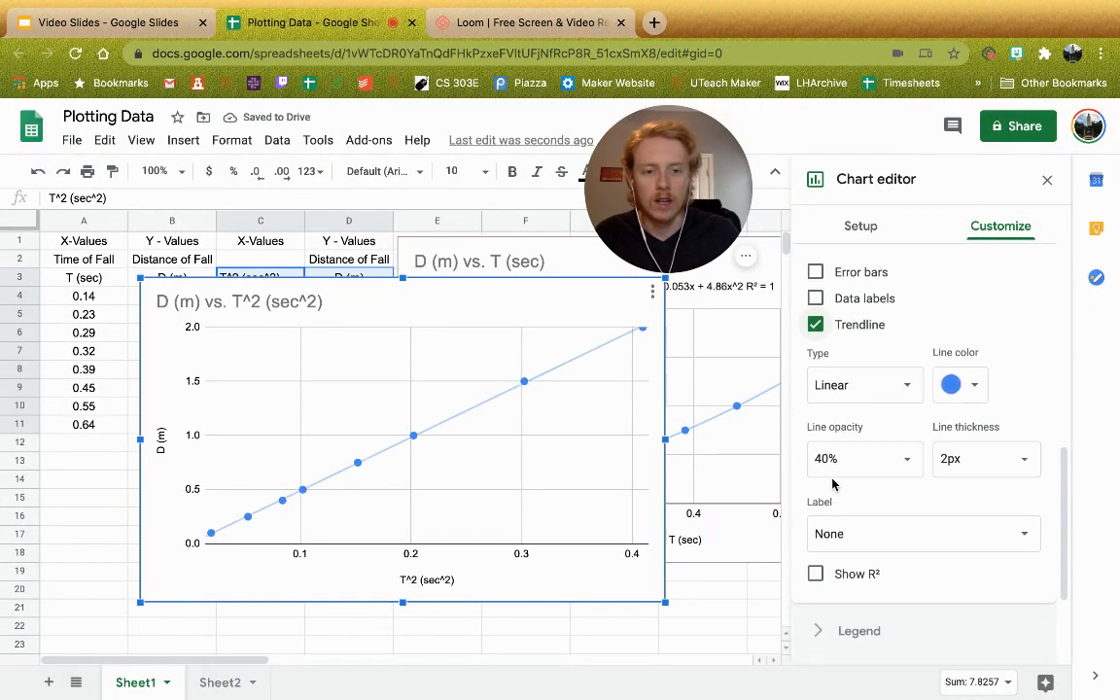
left_click(854, 532)
left_click(859, 588)
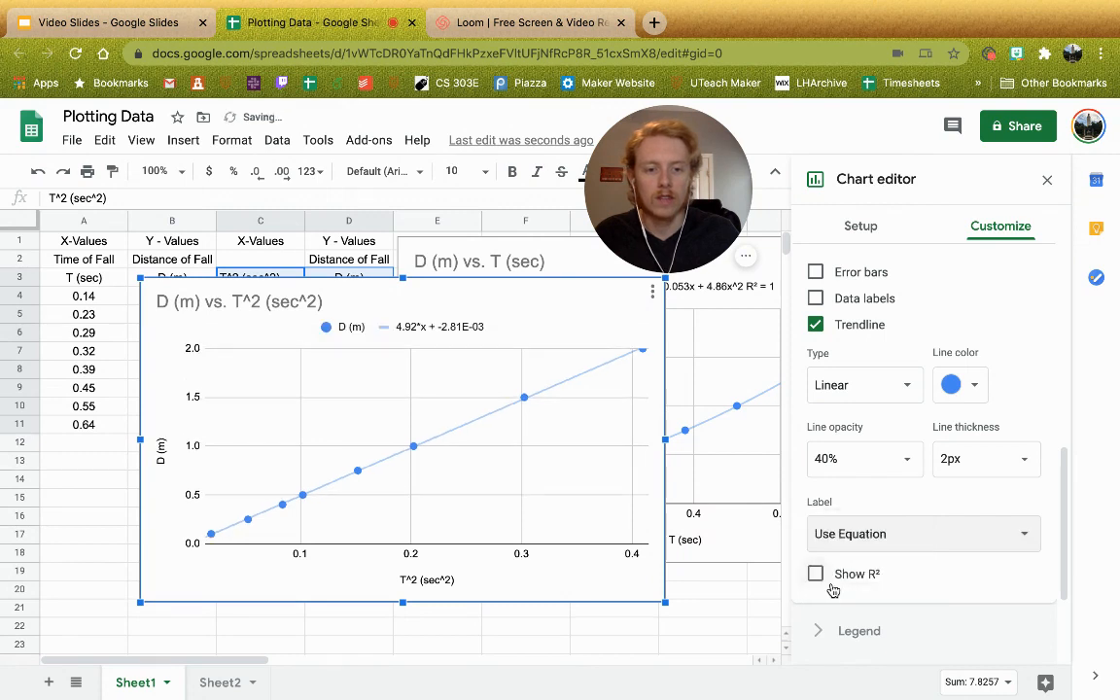
left_click(816, 576)
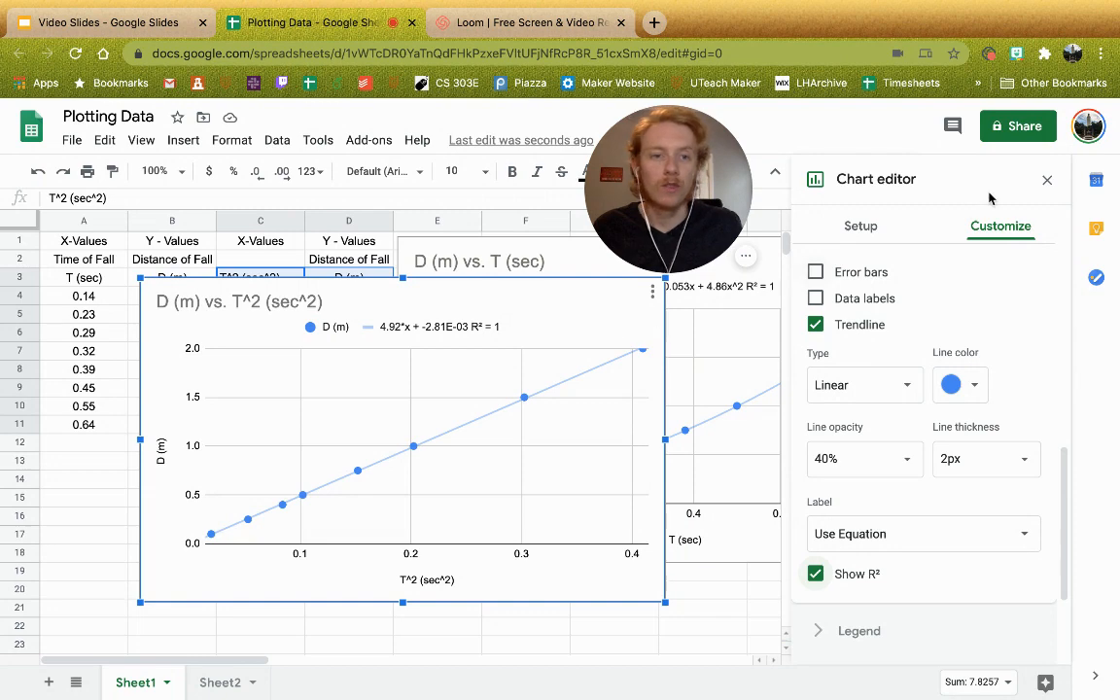
left_click(1048, 181)
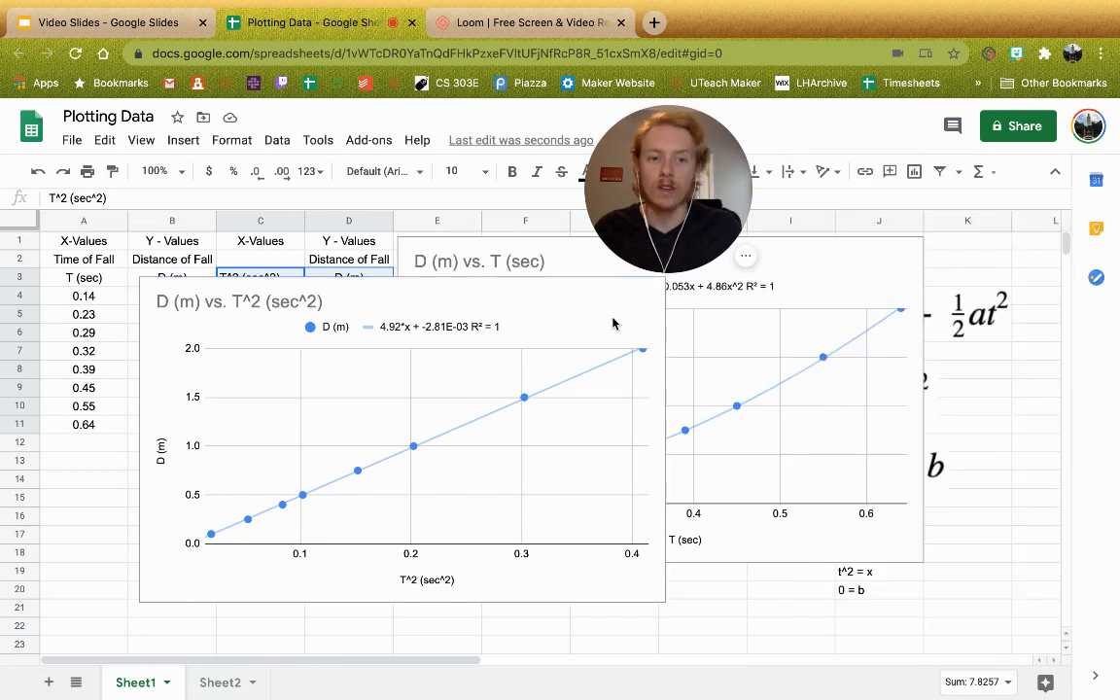
Step: Stack the two charts over the data columns with the D (m) vs. T^2 (sec^2) chart in front, uncovering the equations and variable notes
left_click(787, 297)
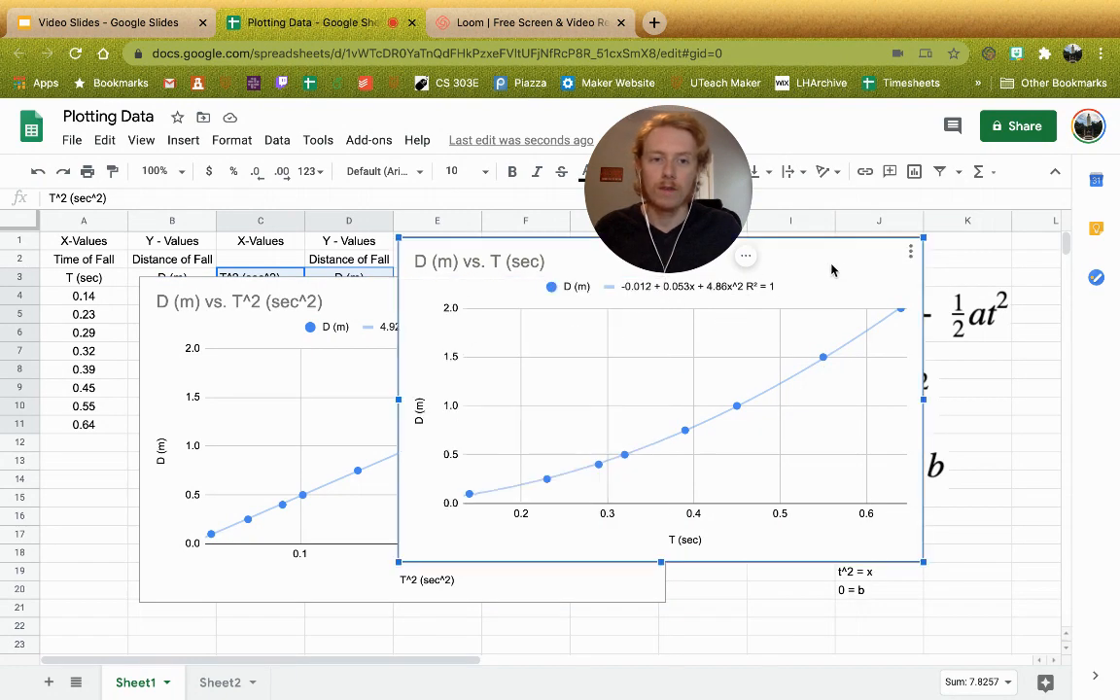
left_click_drag(787, 297, 759, 320)
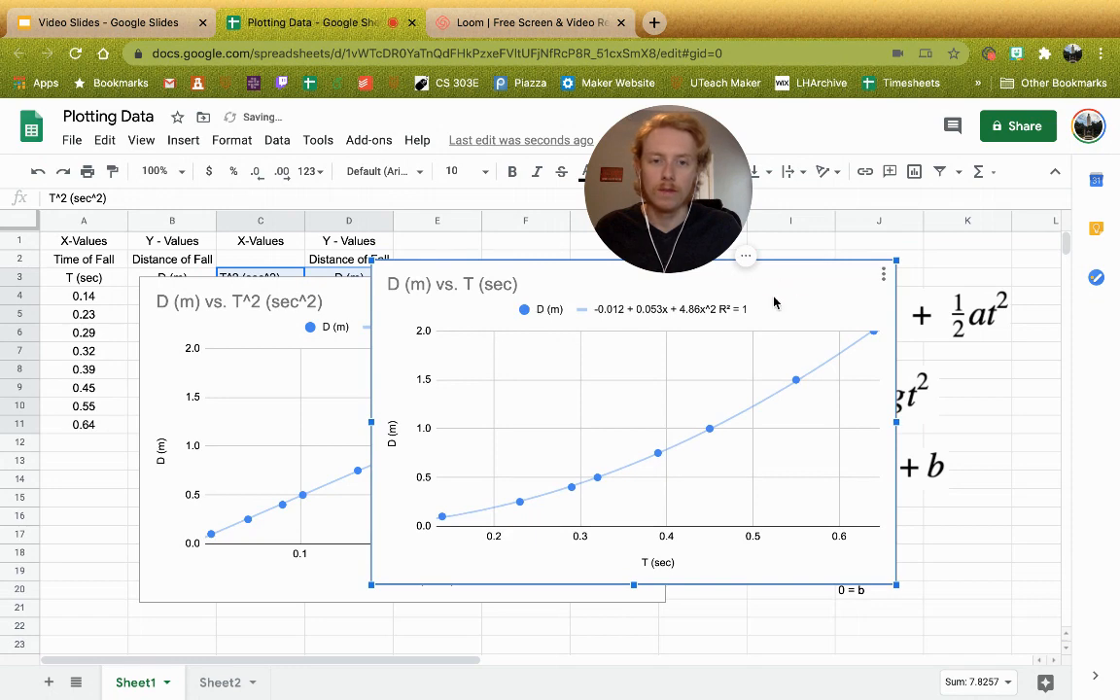
left_click_drag(523, 297, 392, 280)
left_click(146, 289)
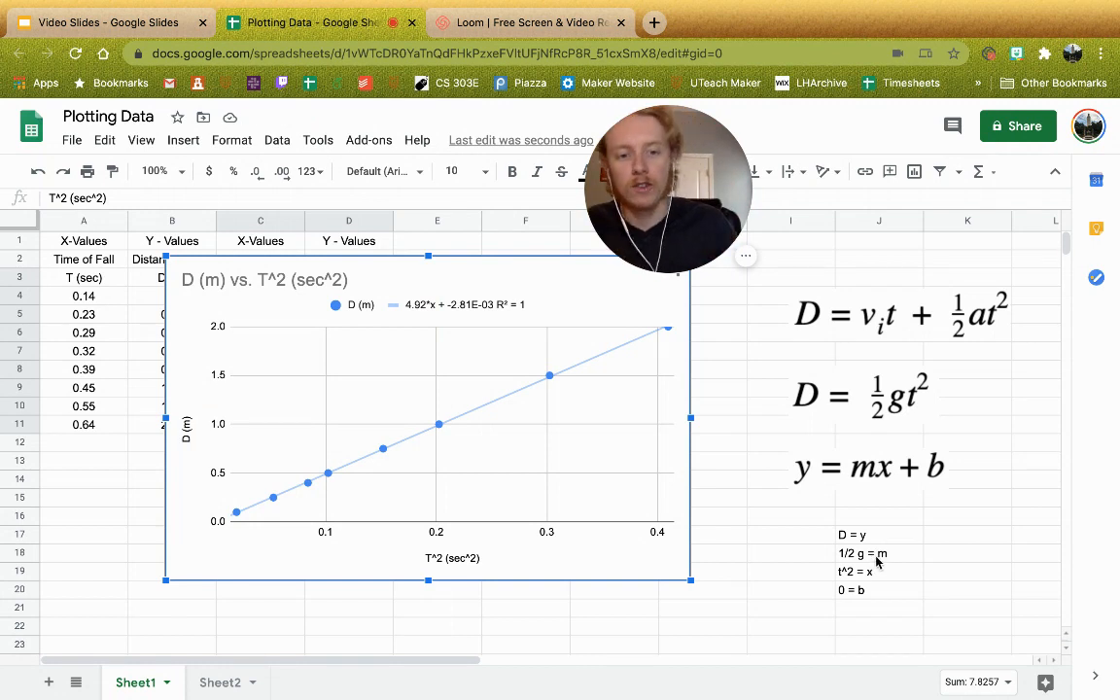
Step: Enter the formula =9.8 / 2 in K18 beside the note 1/2 g = m
left_click(947, 554)
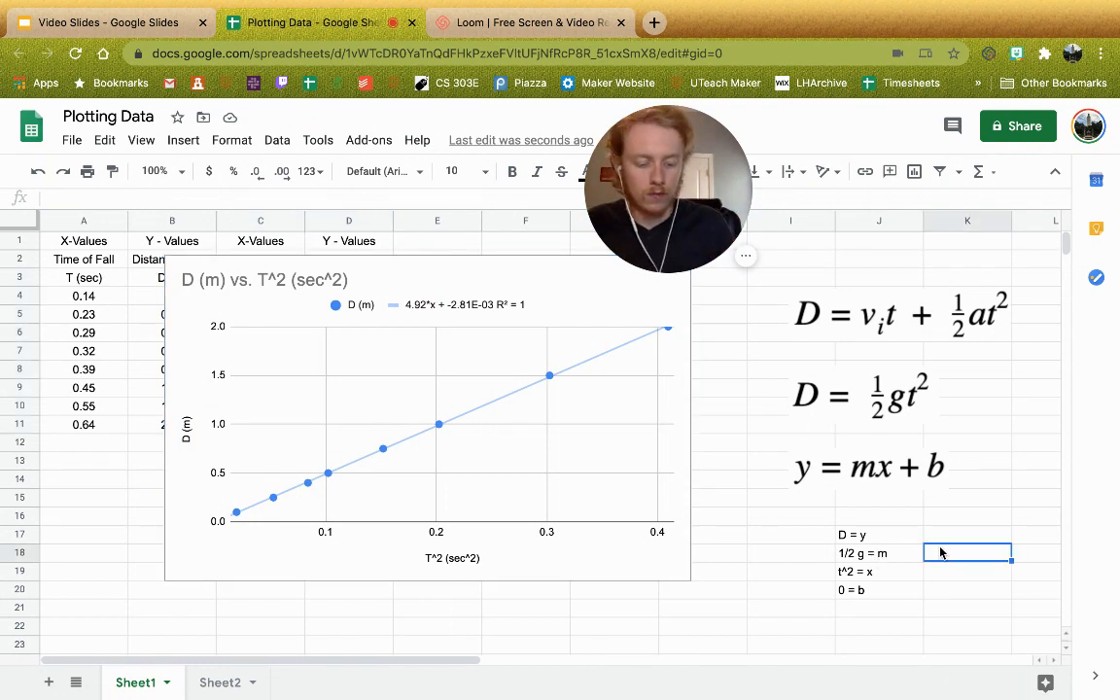
type("=")
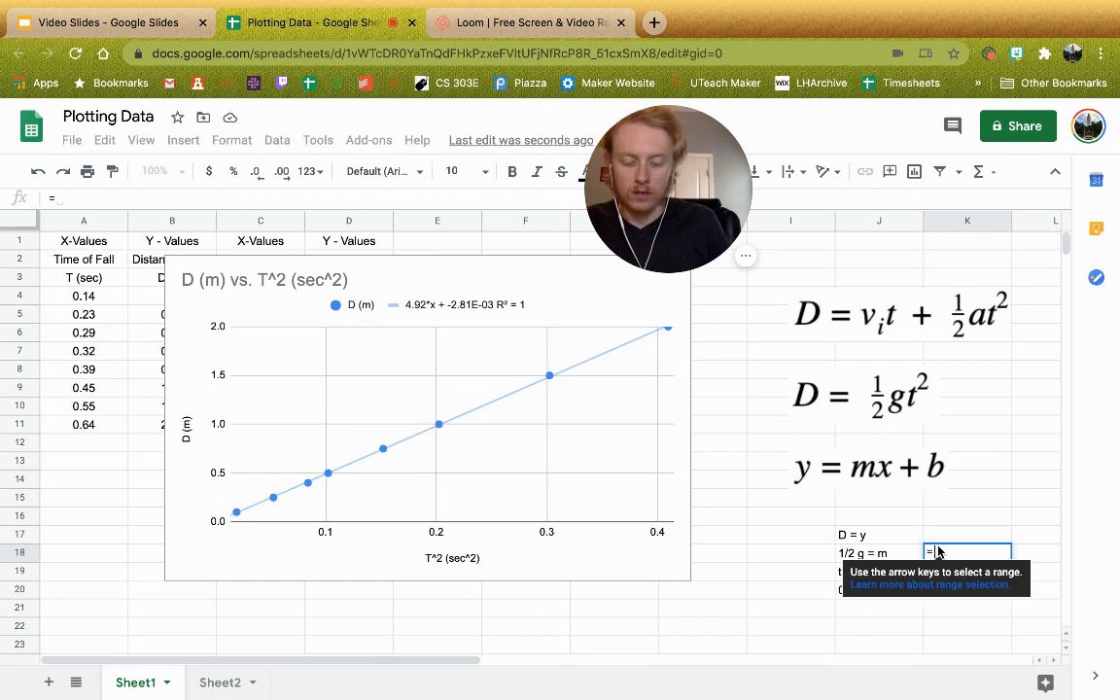
type("9.8")
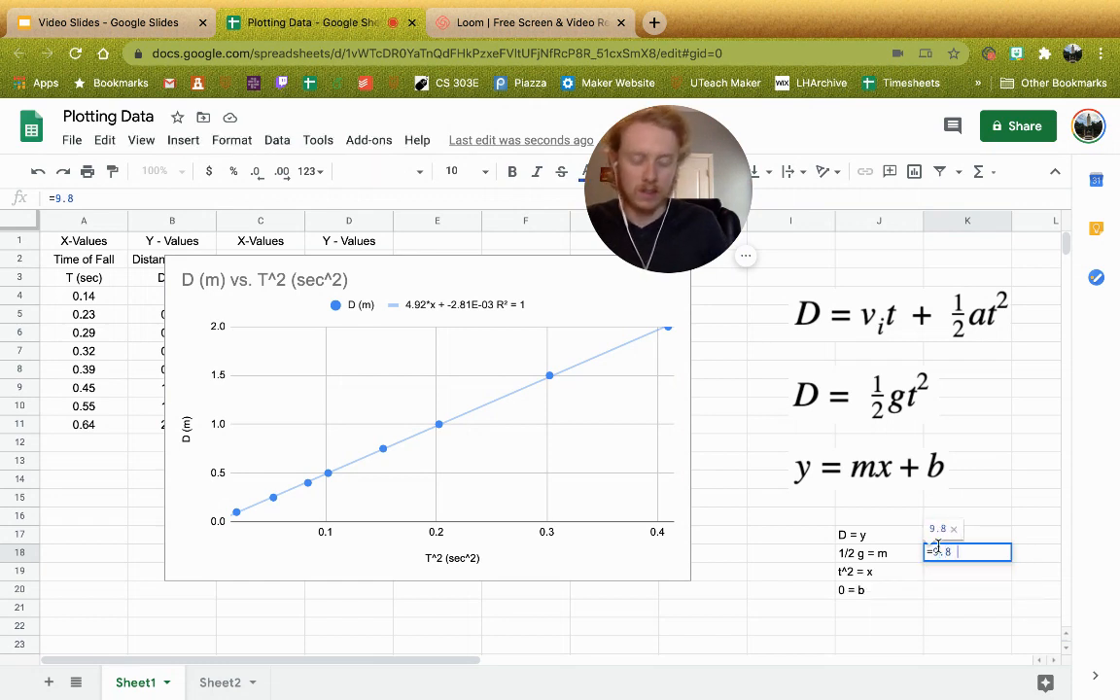
type(" / 2")
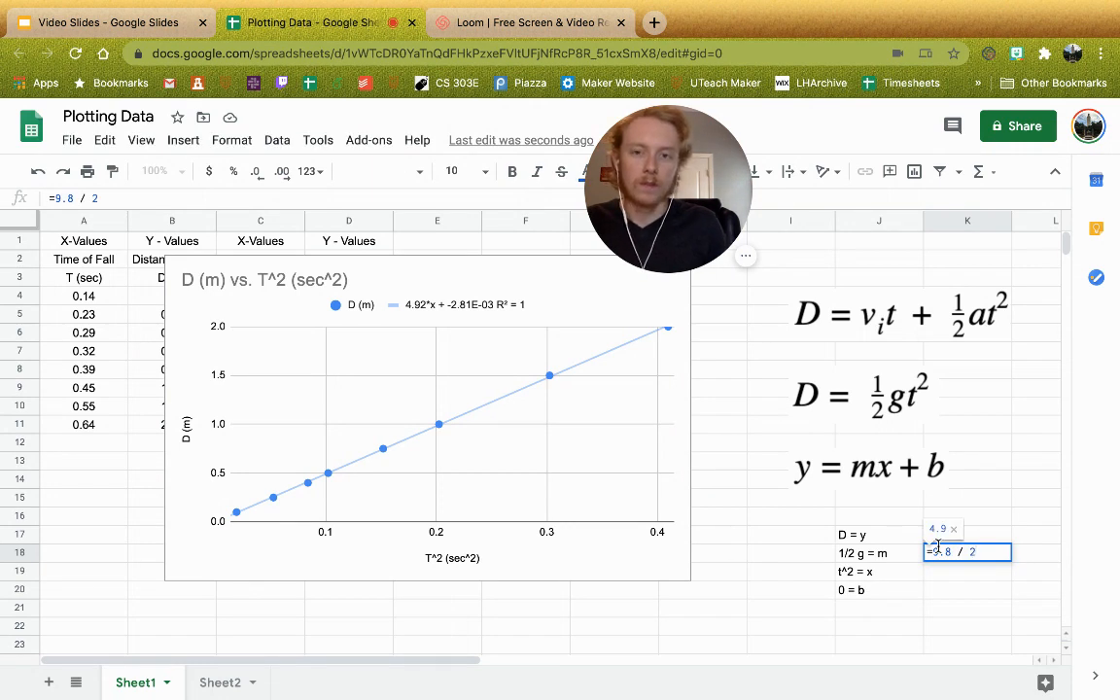
key("Return")
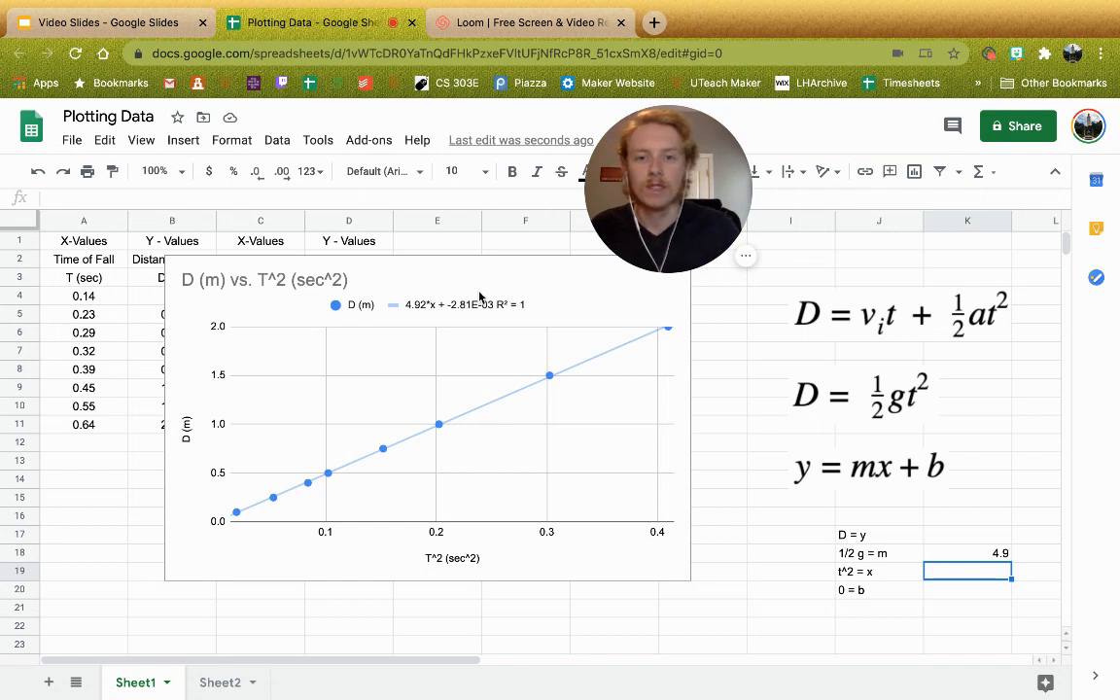
Step: Move both charts off the data table so columns A to D are uncovered, keeping the D (m) vs. T^2 (sec^2) chart in front
left_click(461, 287)
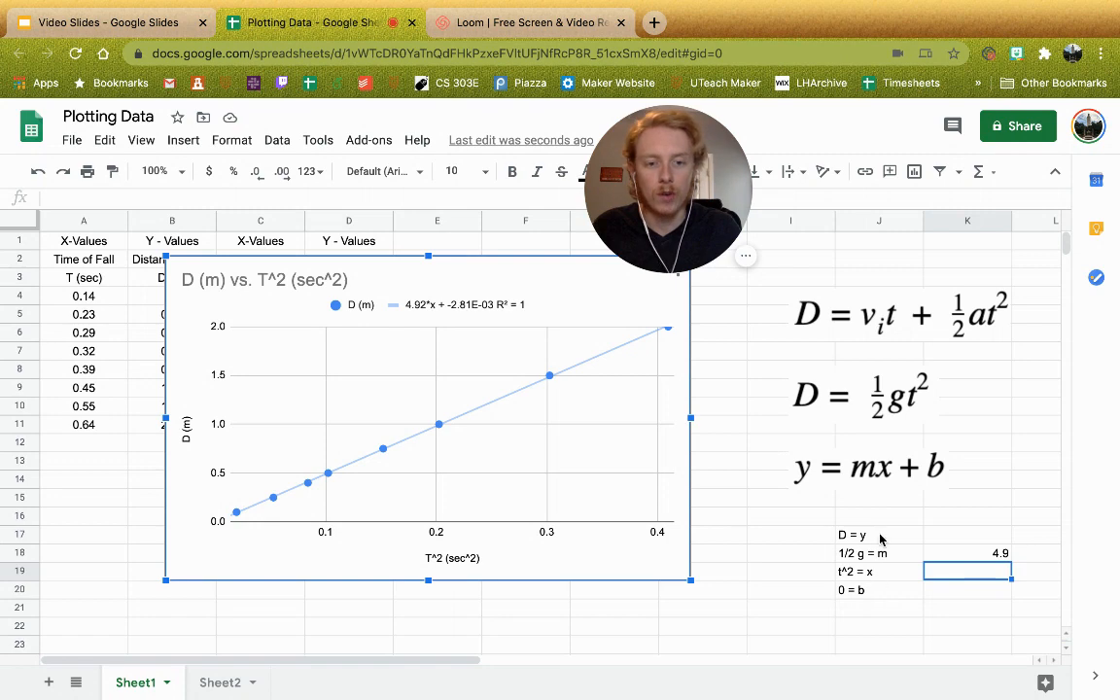
left_click_drag(559, 309, 726, 337)
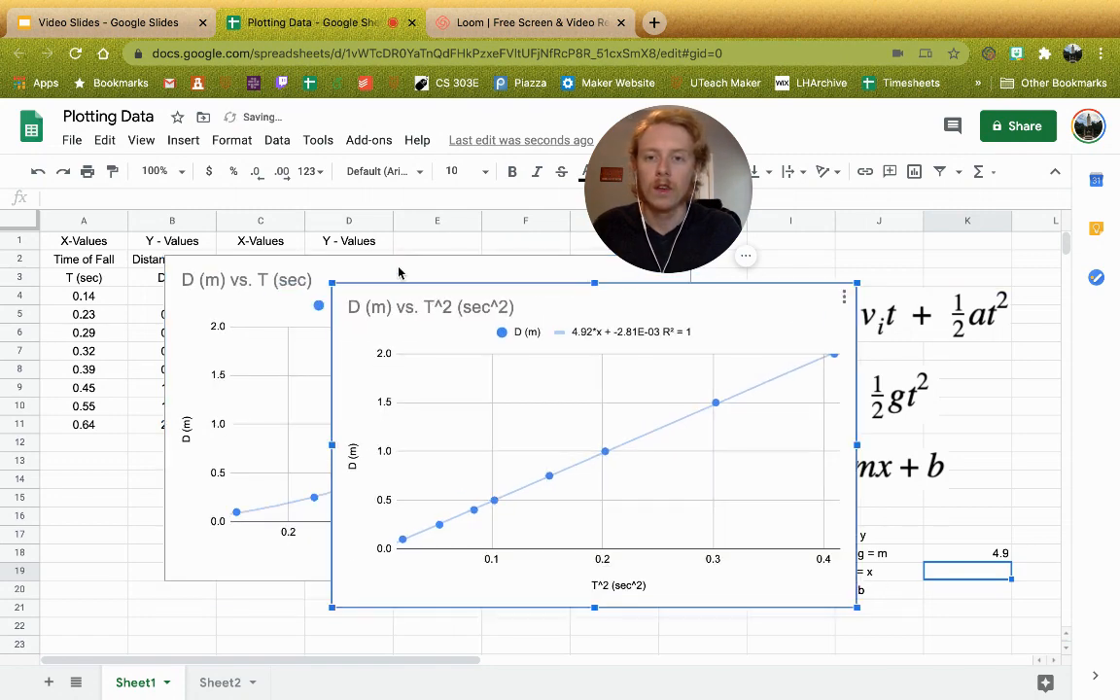
left_click(355, 280)
left_click_drag(356, 281, 667, 329)
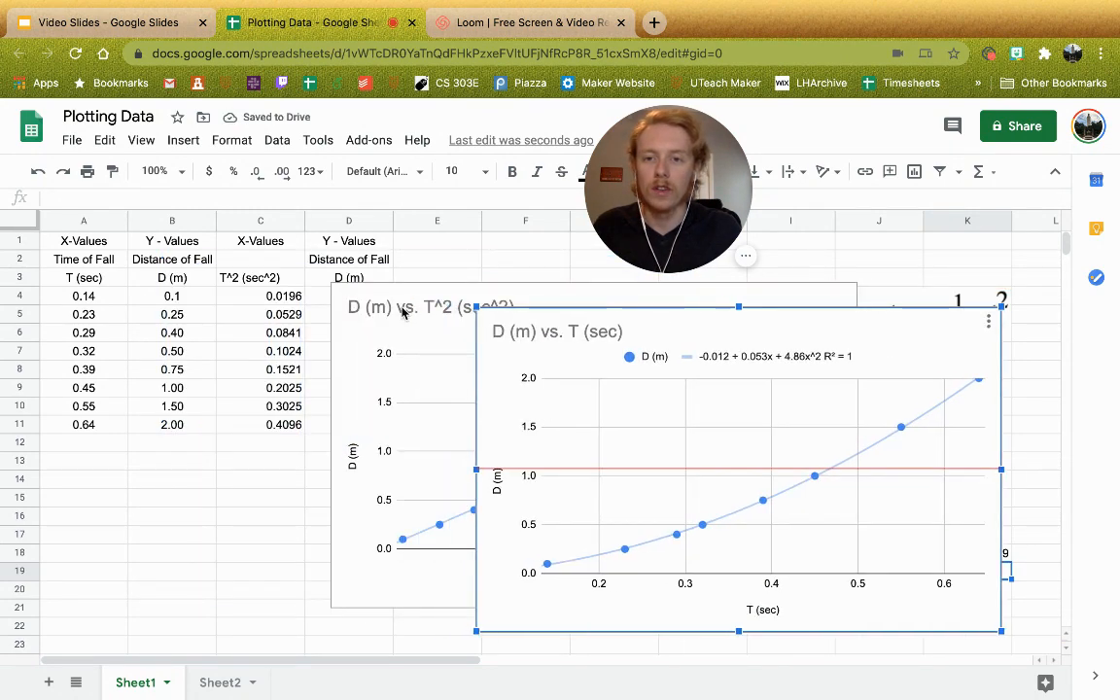
left_click(400, 312)
left_click_drag(428, 315, 601, 339)
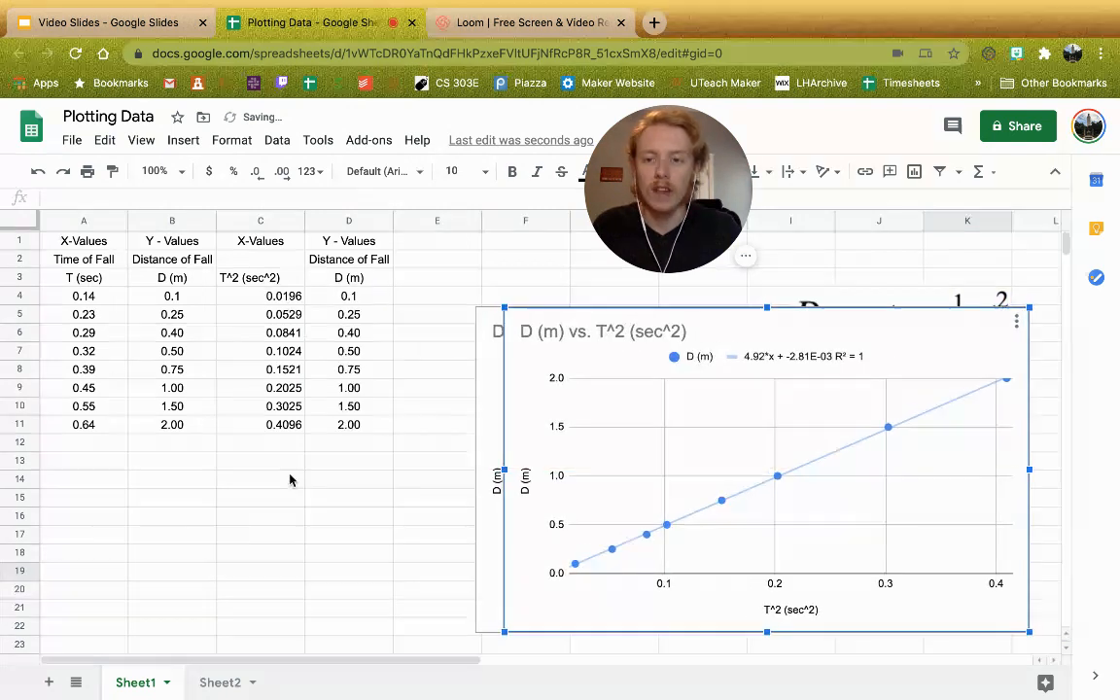
Step: Highlight the squared time values in C4:C11, and select the D (m) vs. T^2 (sec^2) chart to review its fit
left_click(289, 296)
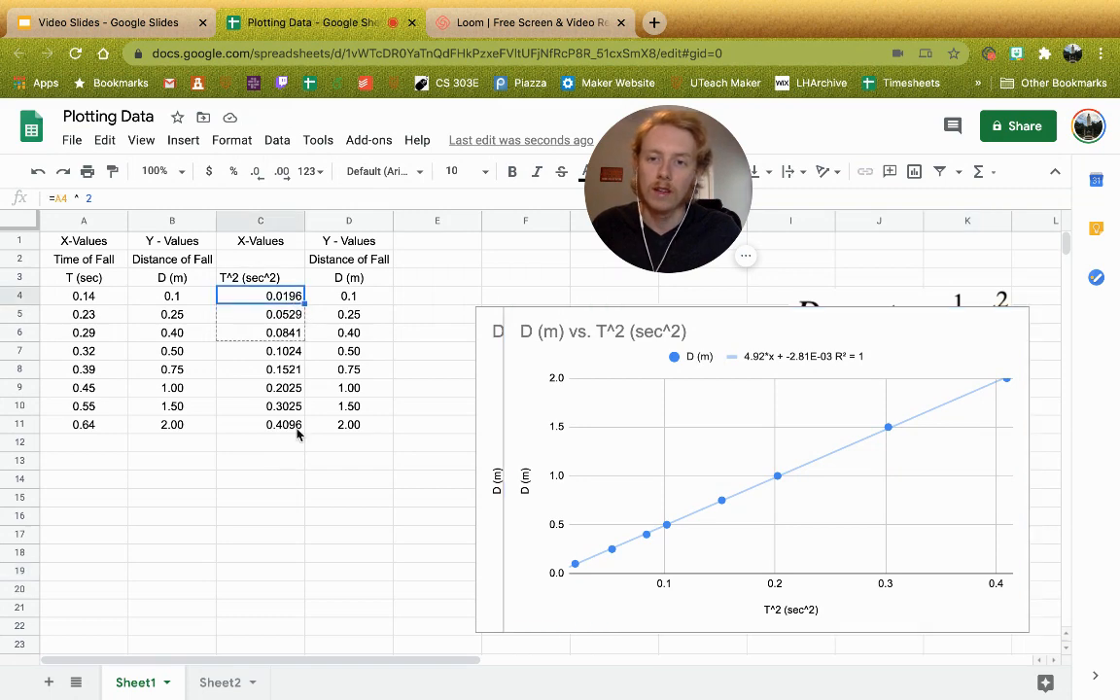
left_click_drag(298, 435, 297, 430)
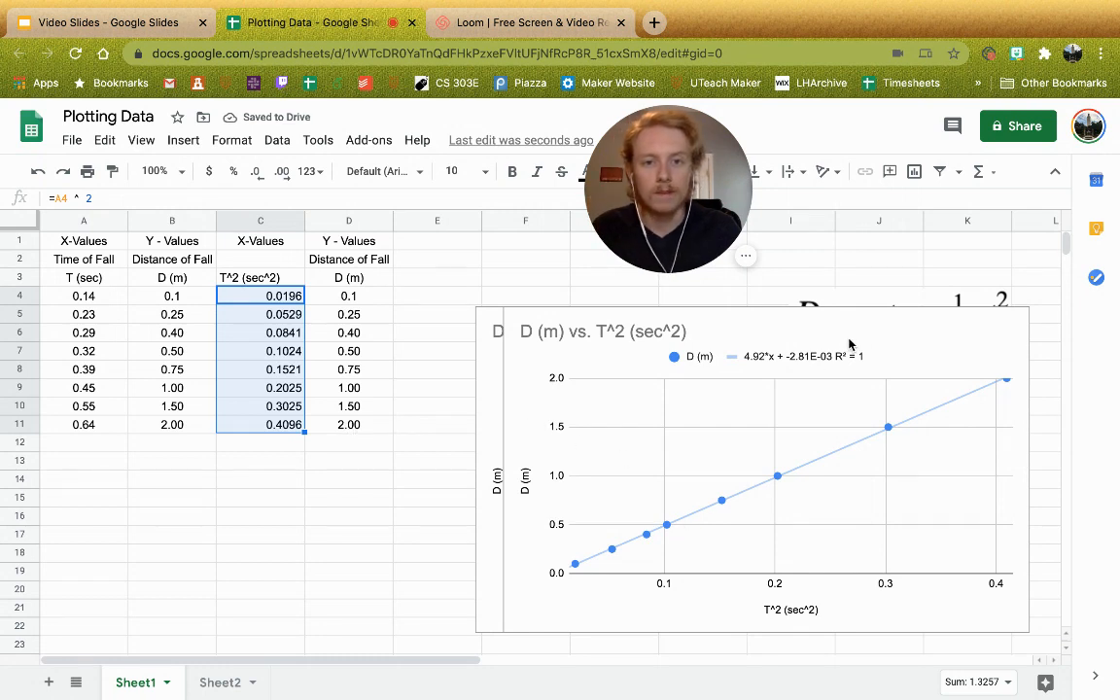
left_click(847, 342)
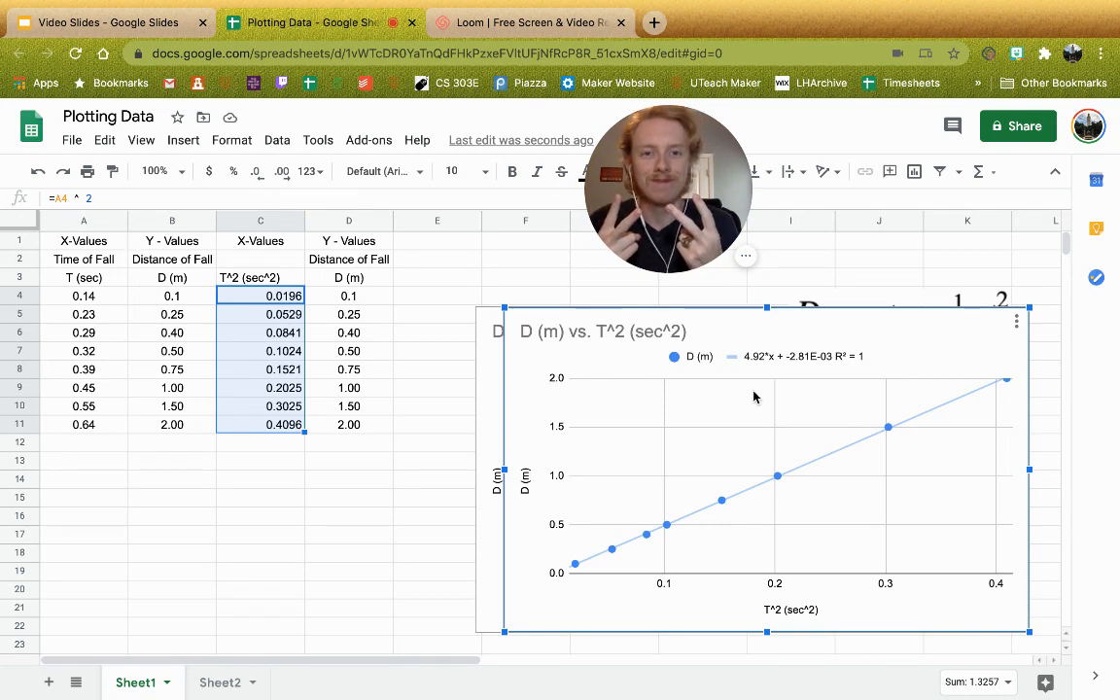
left_click(744, 255)
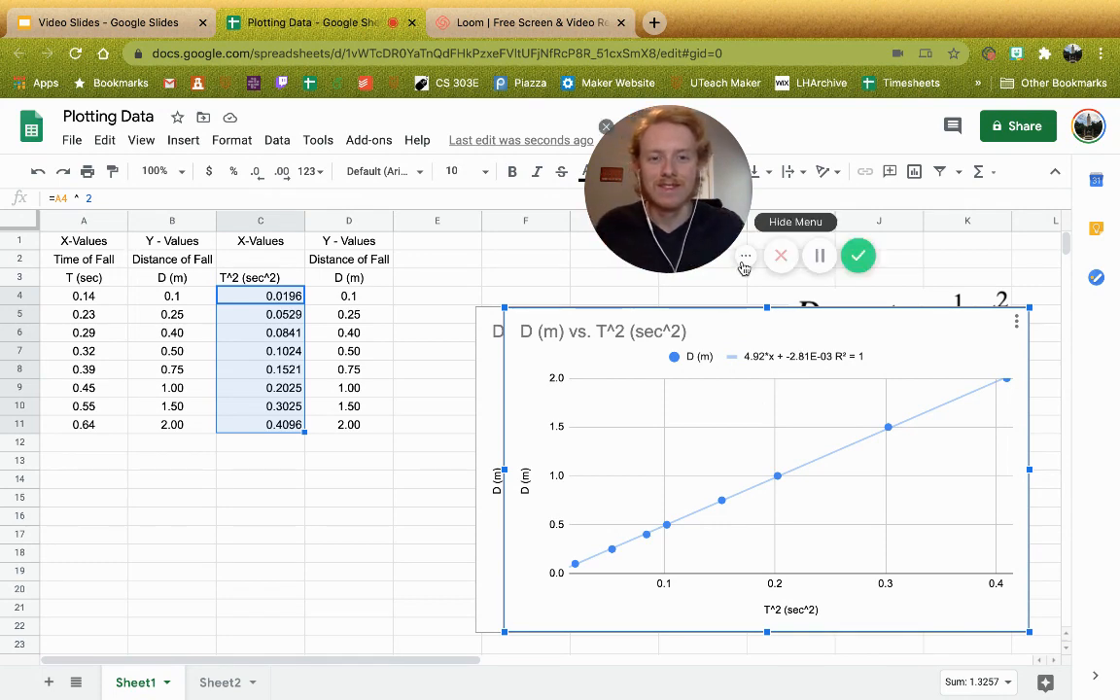